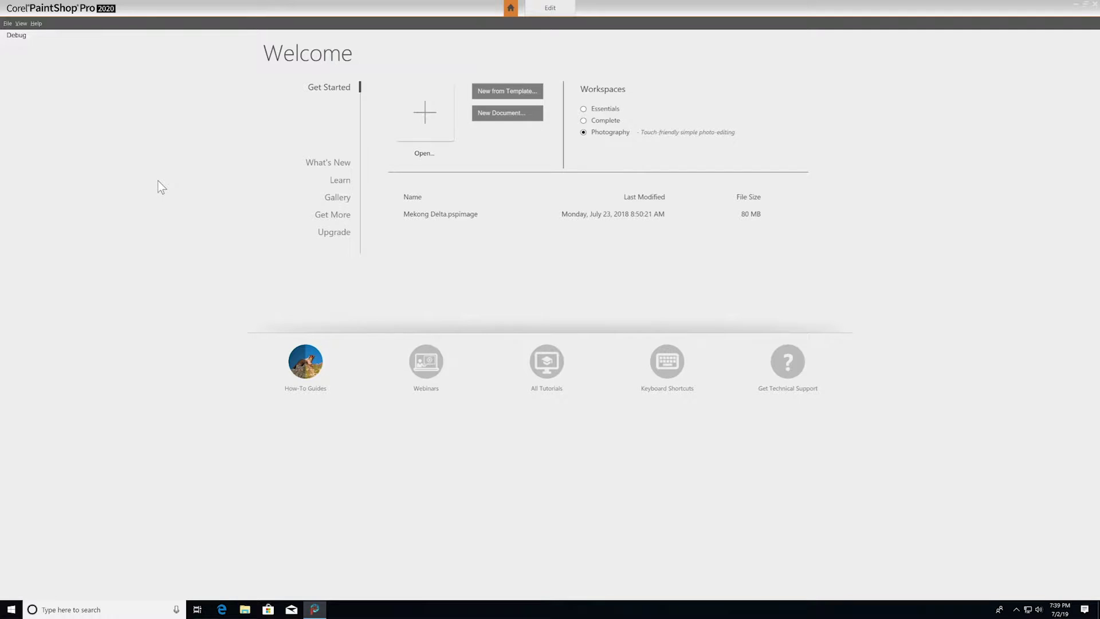
Open RainbowHills from the Photography Workspace folder and dismiss the workspace message.
{"action": "left_click", "coordinate": [429, 126]}
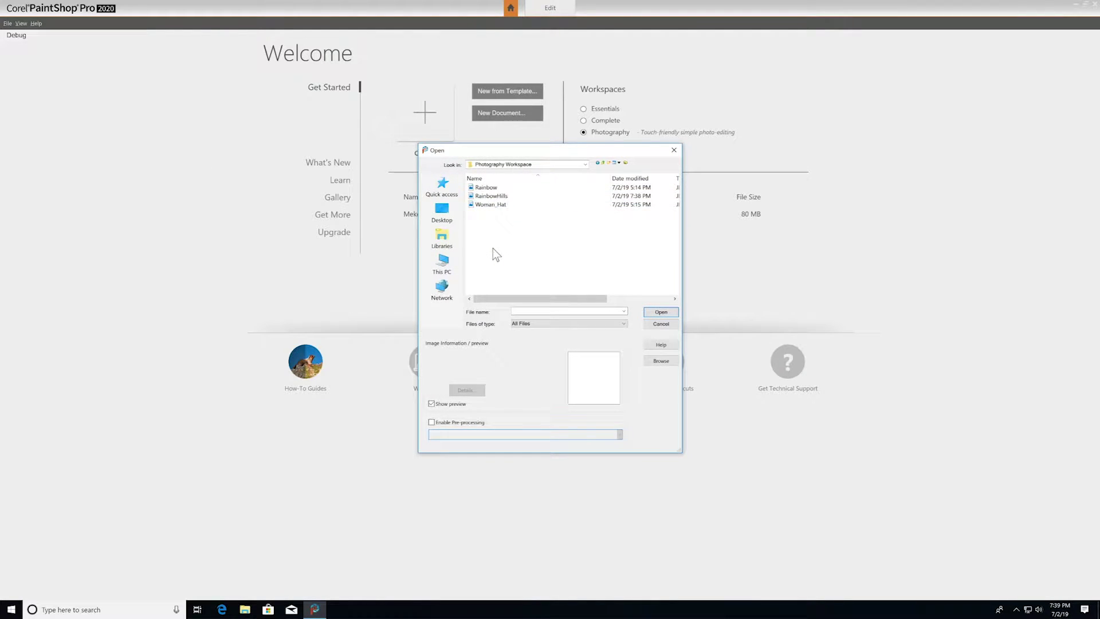
{"action": "left_click", "coordinate": [500, 198]}
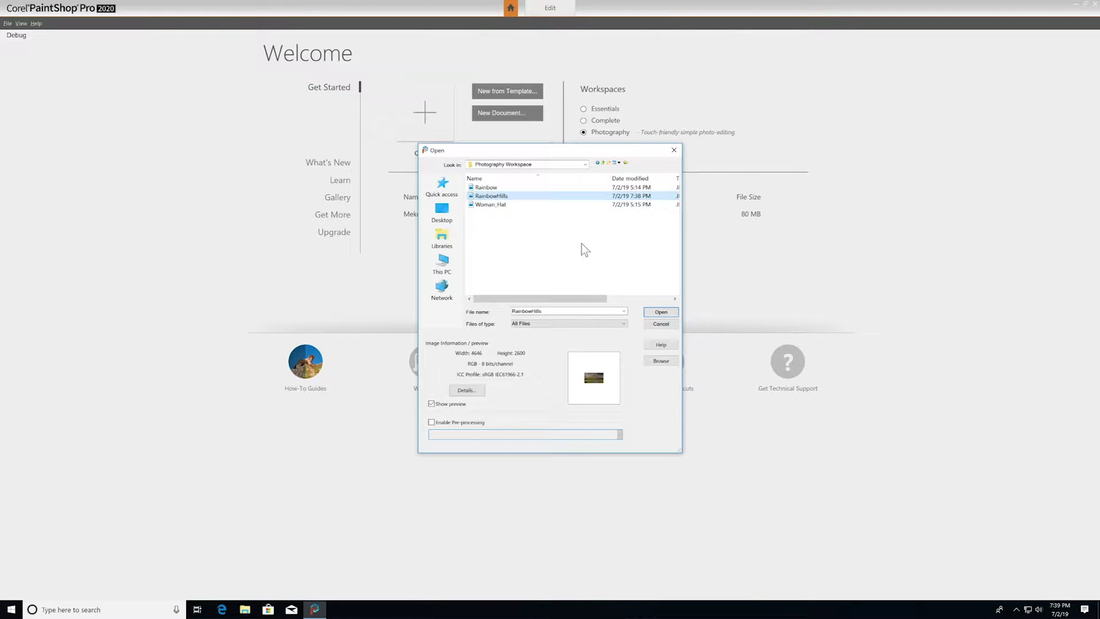
{"action": "left_click", "coordinate": [655, 311]}
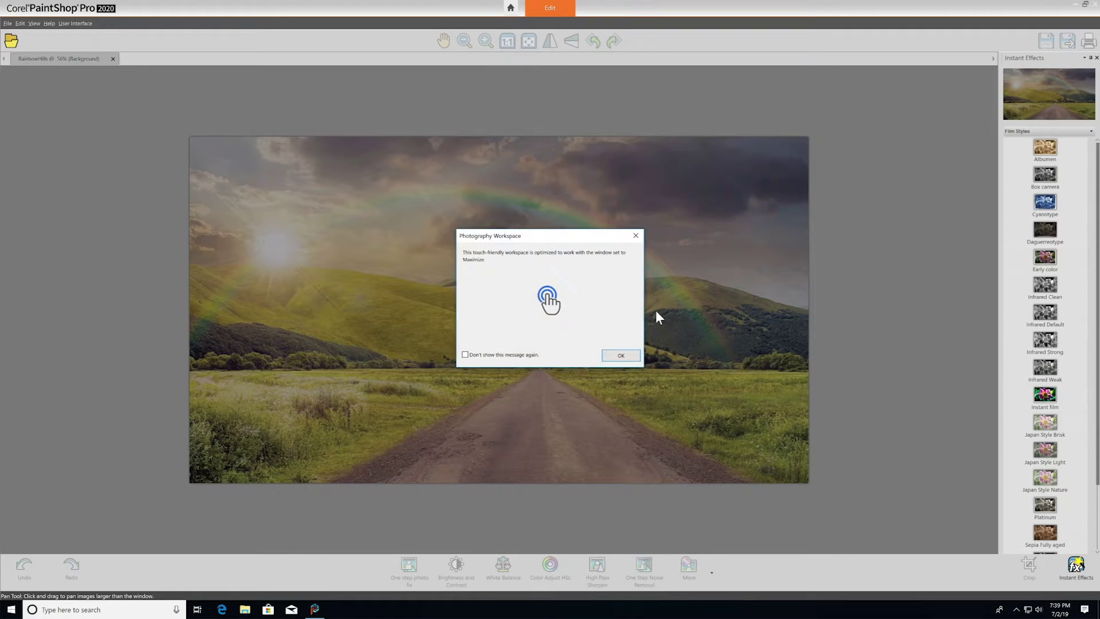
{"action": "left_click", "coordinate": [621, 355]}
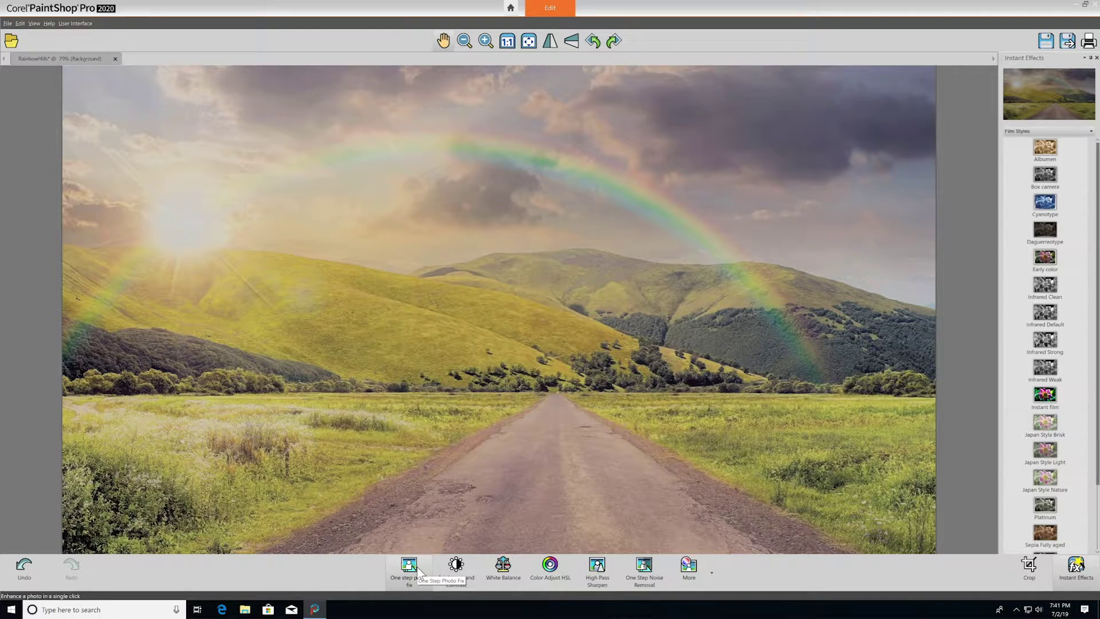
Apply brightness -31 and contrast 34 after comparing against the original with the preview toggle.
{"action": "left_click", "coordinate": [456, 568]}
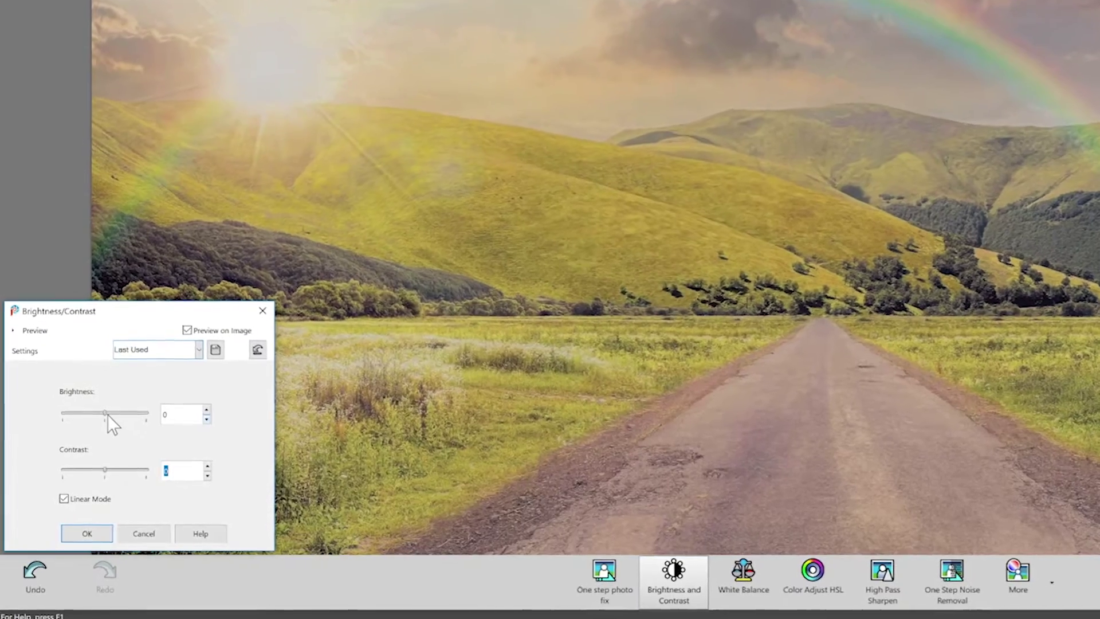
{"action": "left_click_drag", "start_coordinate": [102, 413], "coordinate": [100, 411]}
{"action": "left_click_drag", "start_coordinate": [107, 469], "coordinate": [118, 470]}
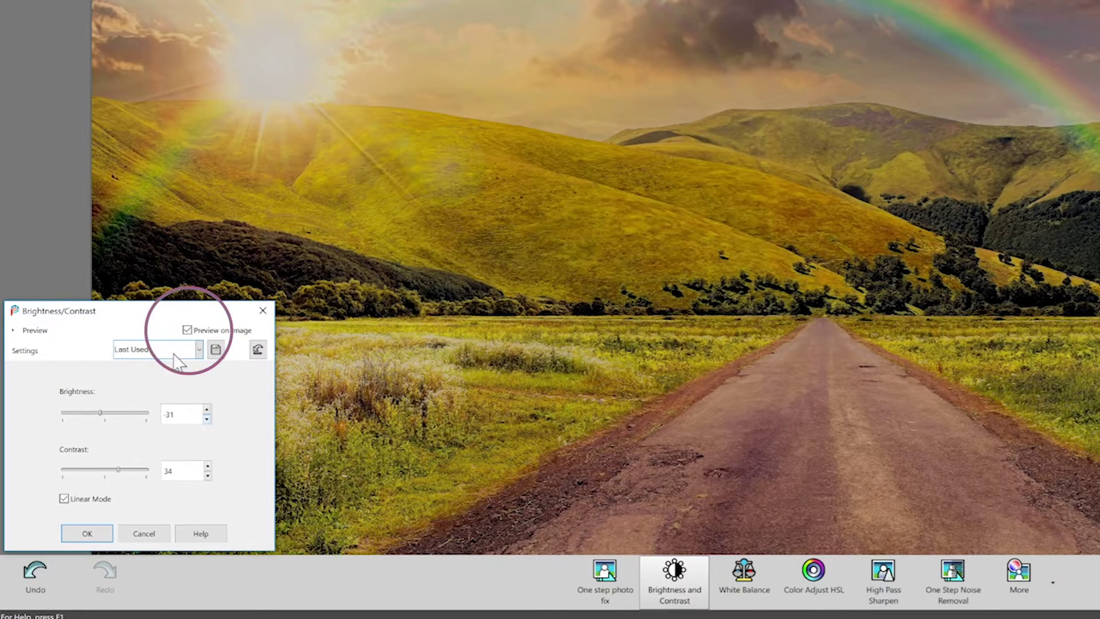
{"action": "left_click", "coordinate": [188, 330]}
{"action": "left_click", "coordinate": [188, 330]}
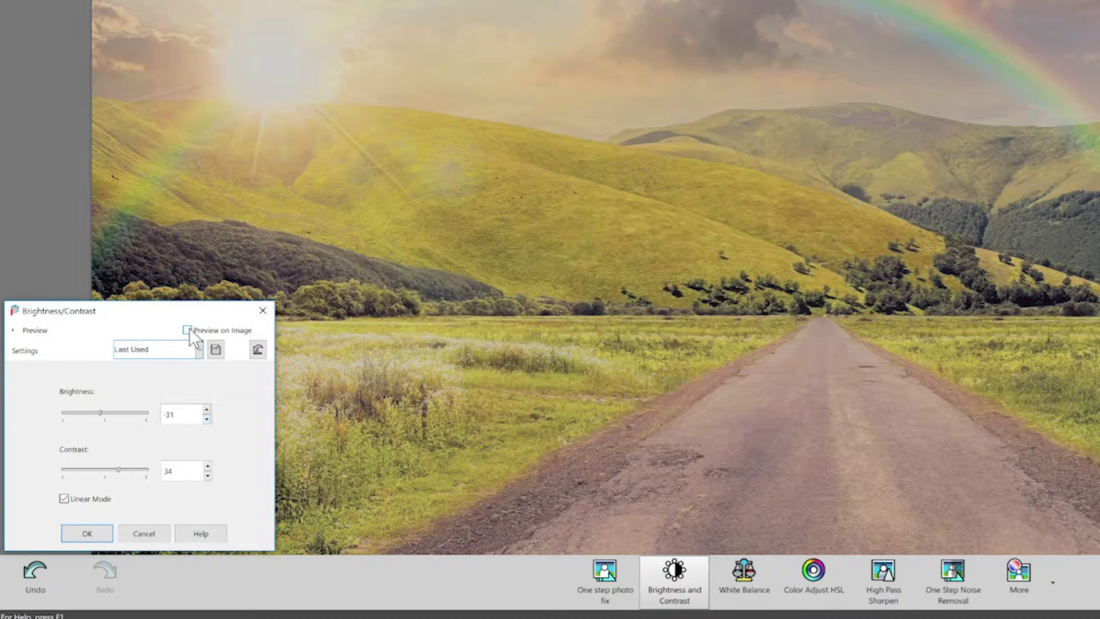
{"action": "left_click", "coordinate": [188, 331]}
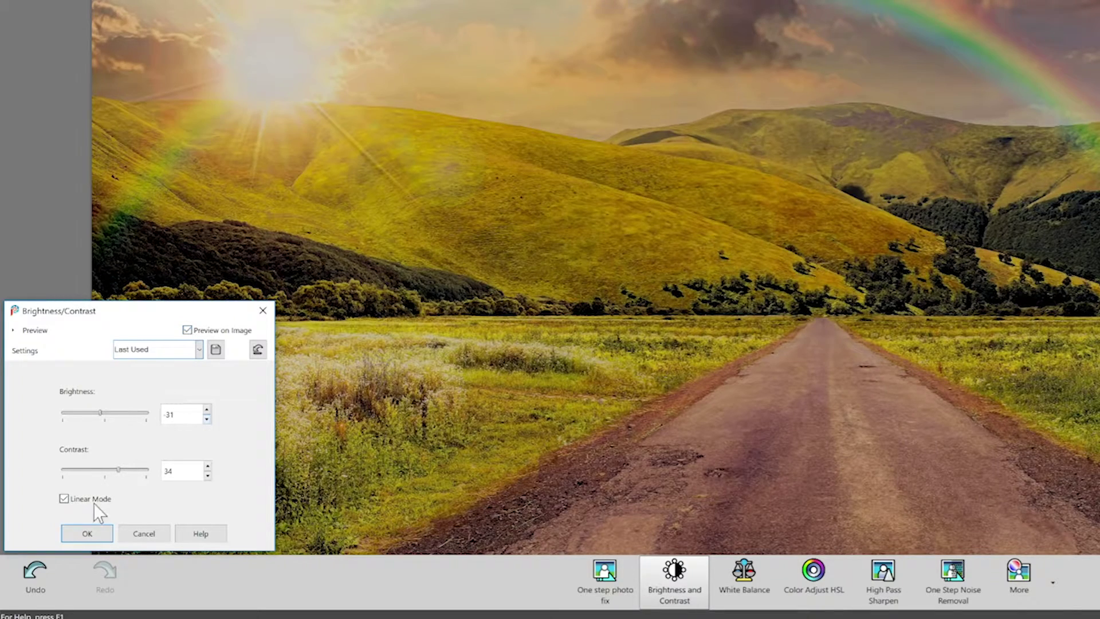
{"action": "left_click", "coordinate": [89, 533]}
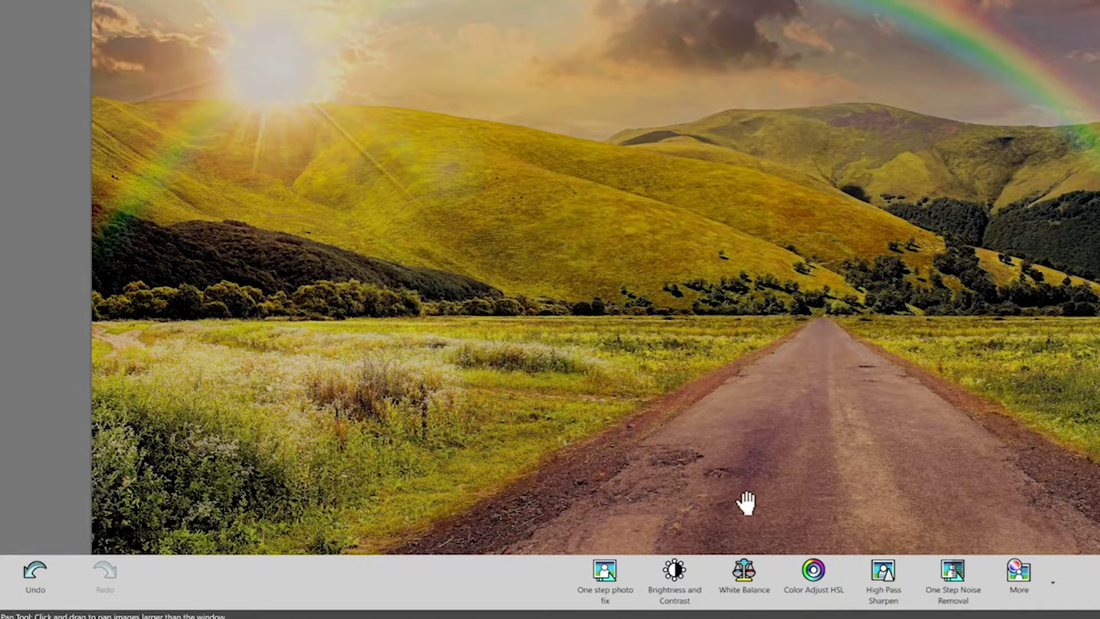
In White Balance, toggle Smart White Balance, shift temperature toward Cooler, and enable Advanced Options.
{"action": "left_click", "coordinate": [745, 571]}
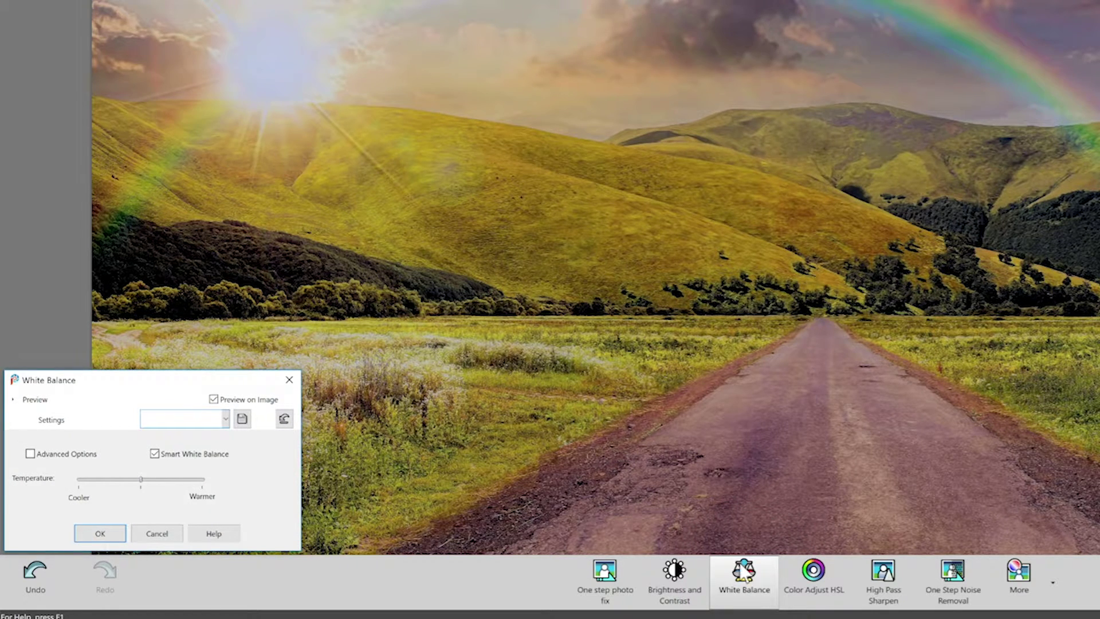
{"action": "left_click", "coordinate": [153, 454]}
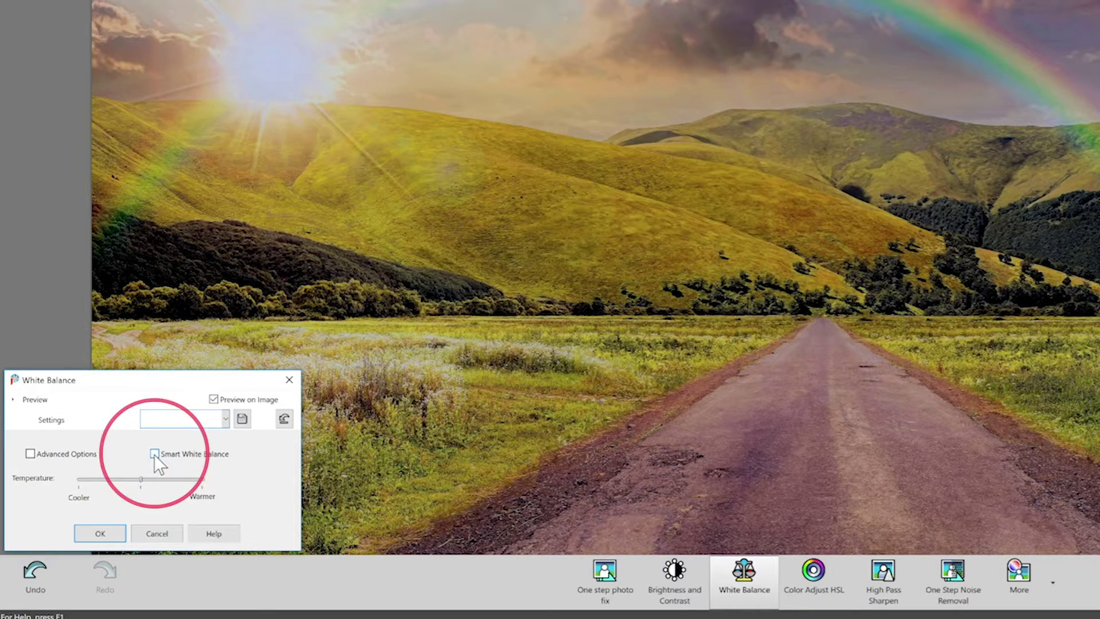
{"action": "left_click", "coordinate": [153, 454]}
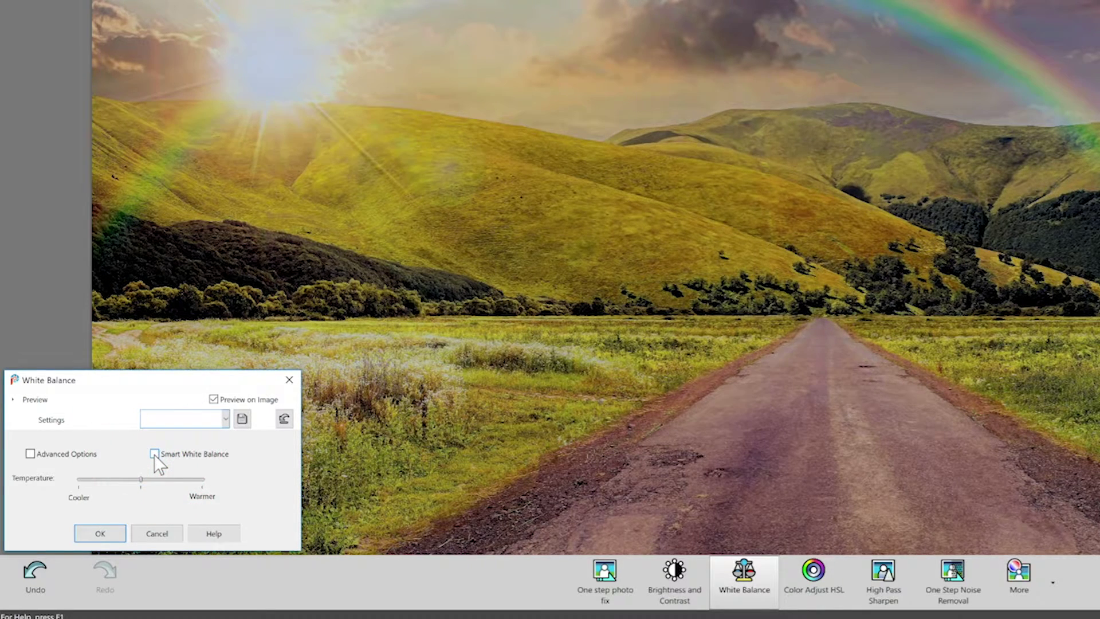
{"action": "mouse_move", "coordinate": [140, 479]}
{"action": "left_mouse_down"}
{"action": "mouse_move", "coordinate": [93, 479]}
{"action": "mouse_move", "coordinate": [191, 487]}
{"action": "mouse_move", "coordinate": [145, 480]}
{"action": "left_mouse_up"}
{"action": "left_click", "coordinate": [30, 454]}
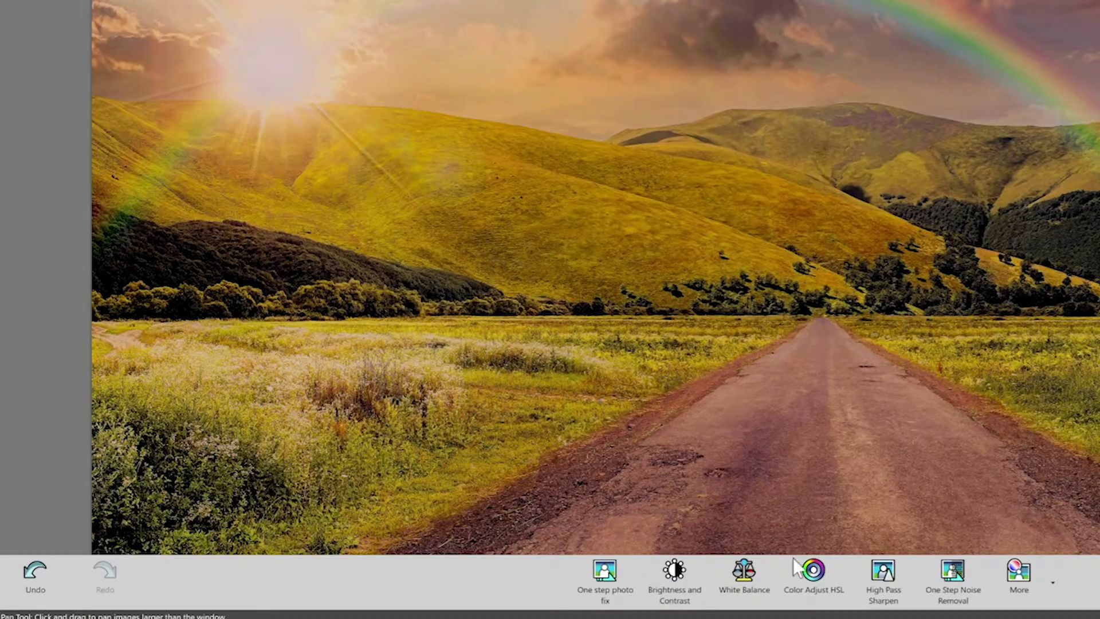
Apply a hue 14, saturation 31, lightness 17 colour adjustment.
{"action": "left_click", "coordinate": [813, 573]}
{"action": "left_click_drag", "start_coordinate": [151, 342], "coordinate": [154, 342]}
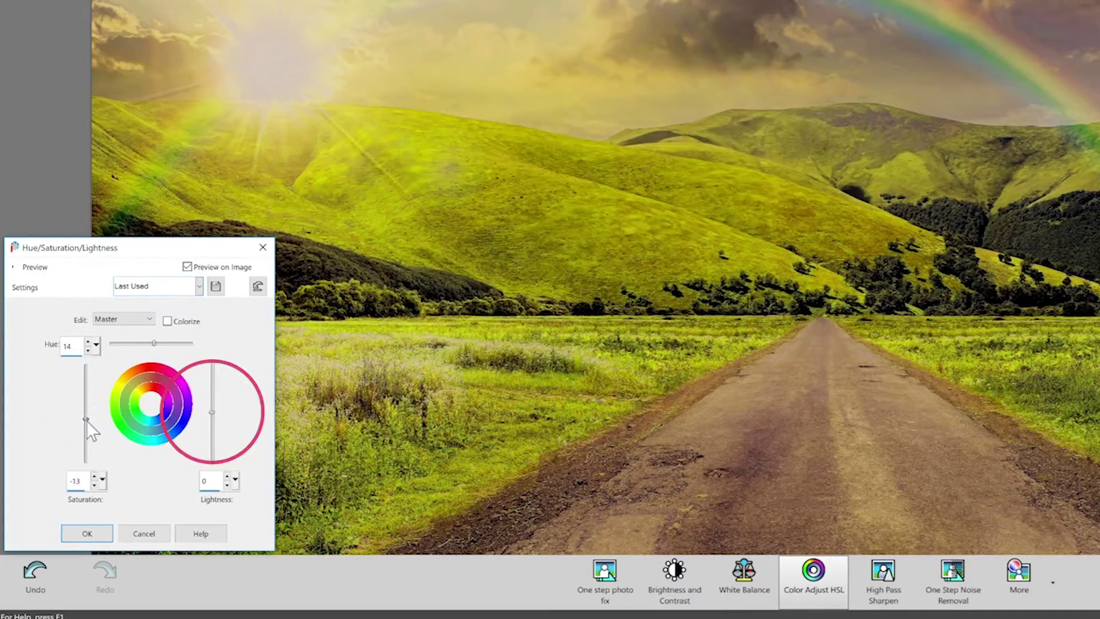
{"action": "left_click_drag", "start_coordinate": [87, 420], "coordinate": [94, 398]}
{"action": "left_click_drag", "start_coordinate": [211, 412], "coordinate": [212, 409]}
{"action": "key", "text": "Return"}
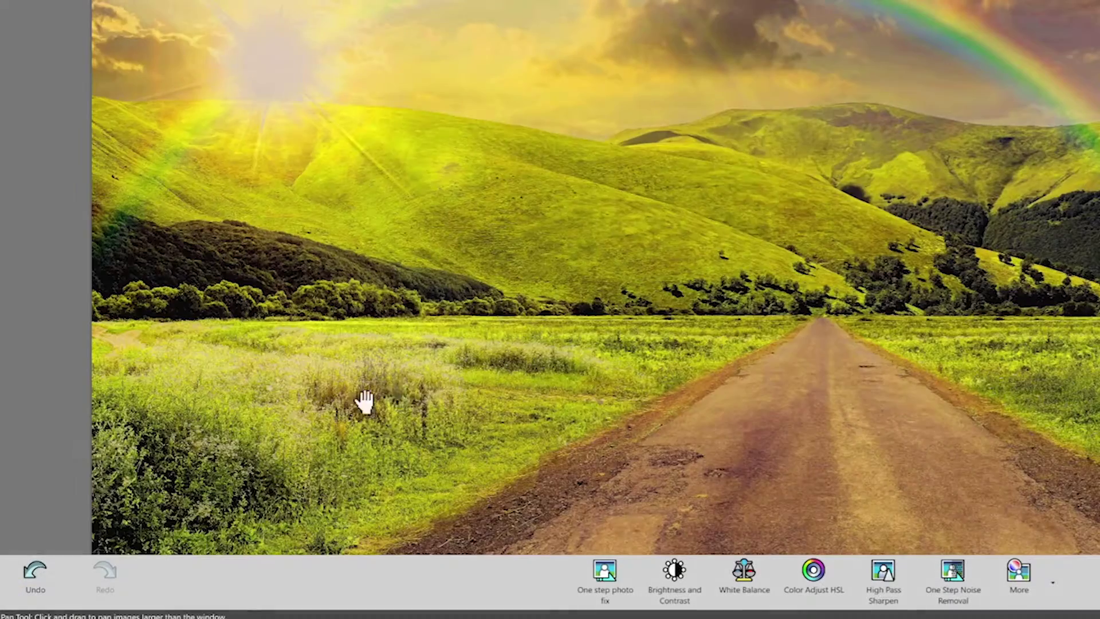
Set High Pass Sharpen to radius 5 and strength 40, and choose a blend mode.
{"action": "left_click", "coordinate": [885, 574]}
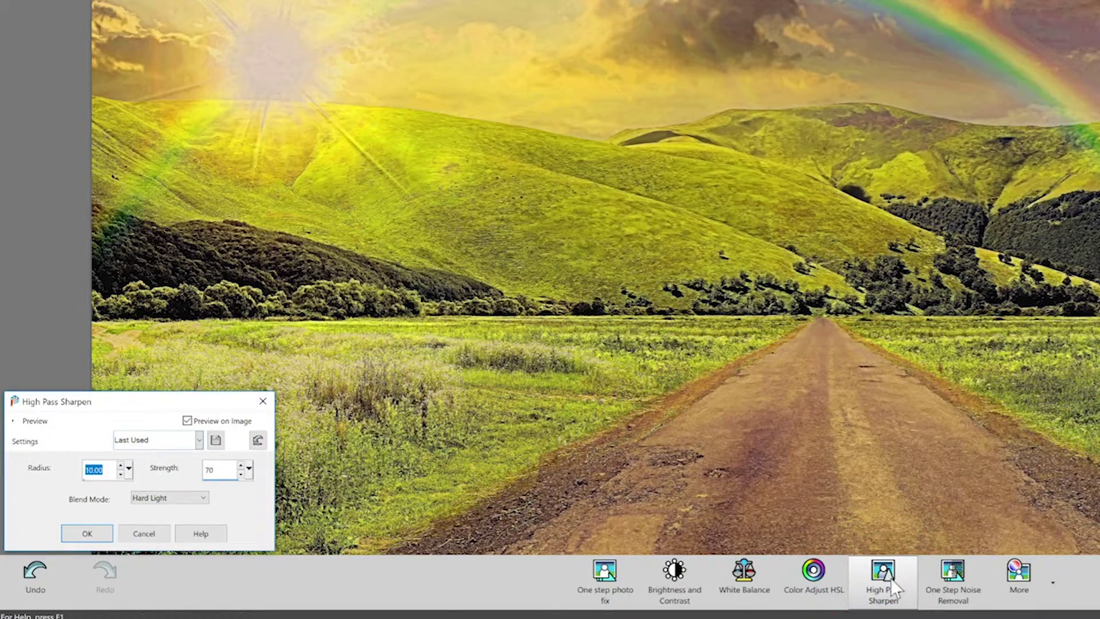
{"action": "left_click", "coordinate": [121, 474]}
{"action": "left_click", "coordinate": [121, 475]}
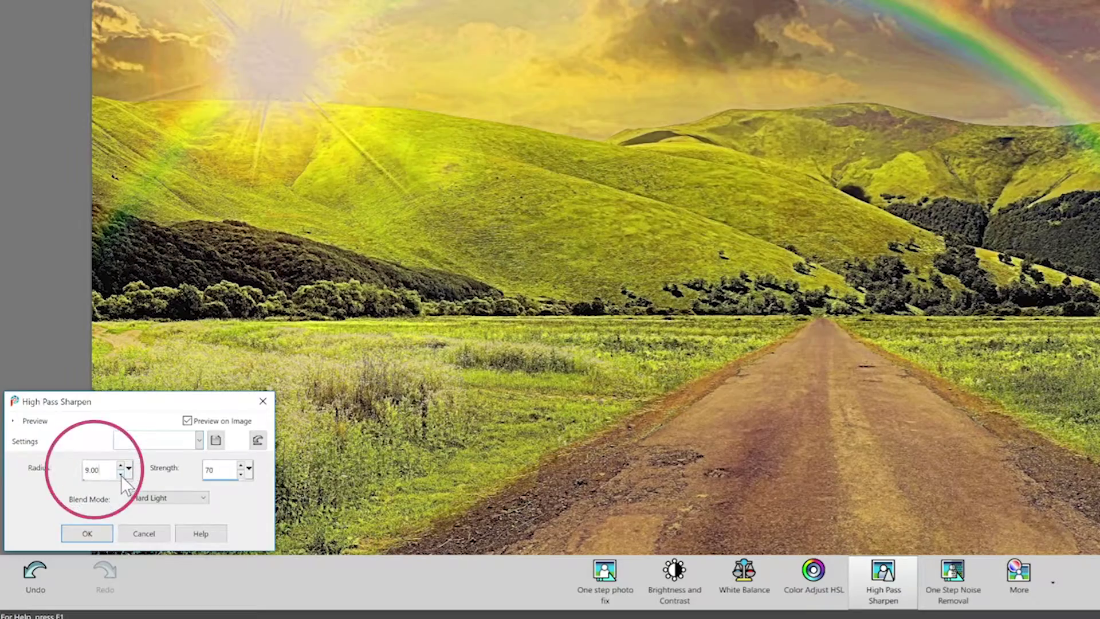
{"action": "left_click", "coordinate": [241, 474]}
{"action": "left_click", "coordinate": [197, 497]}
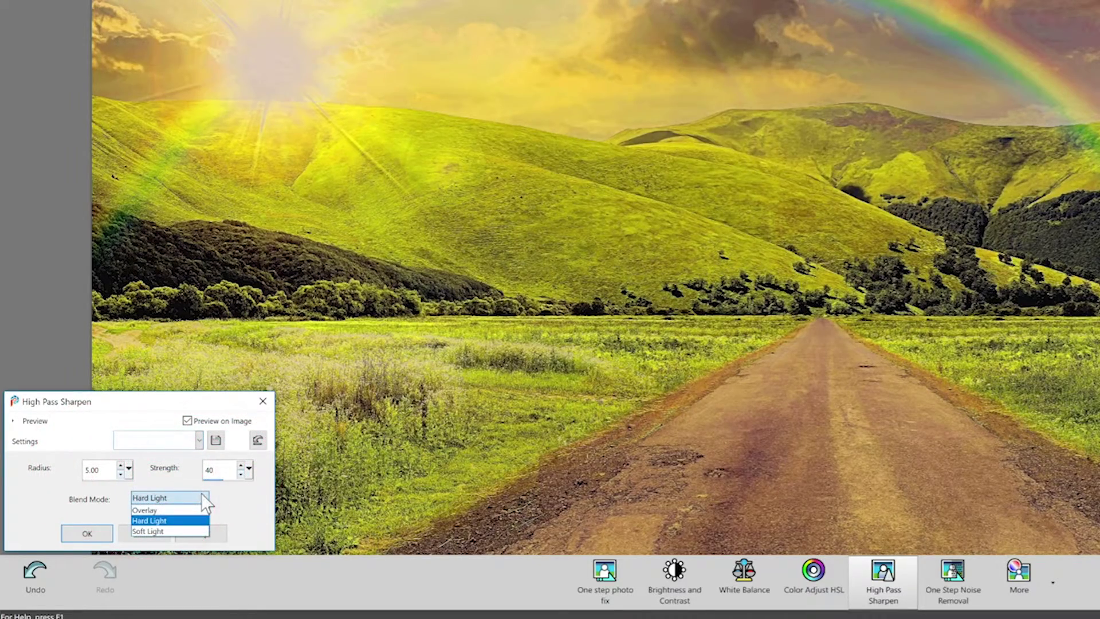
{"action": "left_click", "coordinate": [191, 504]}
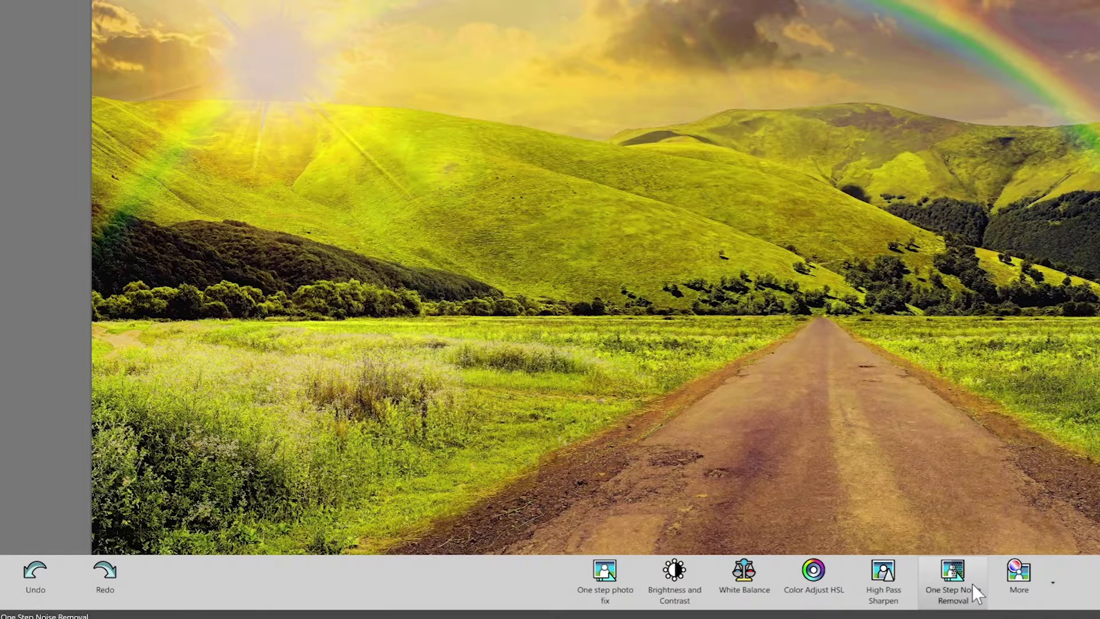
Apply One Step Noise Removal, glance at the More adjustments list, then show Instant Effects.
{"action": "left_click", "coordinate": [952, 572]}
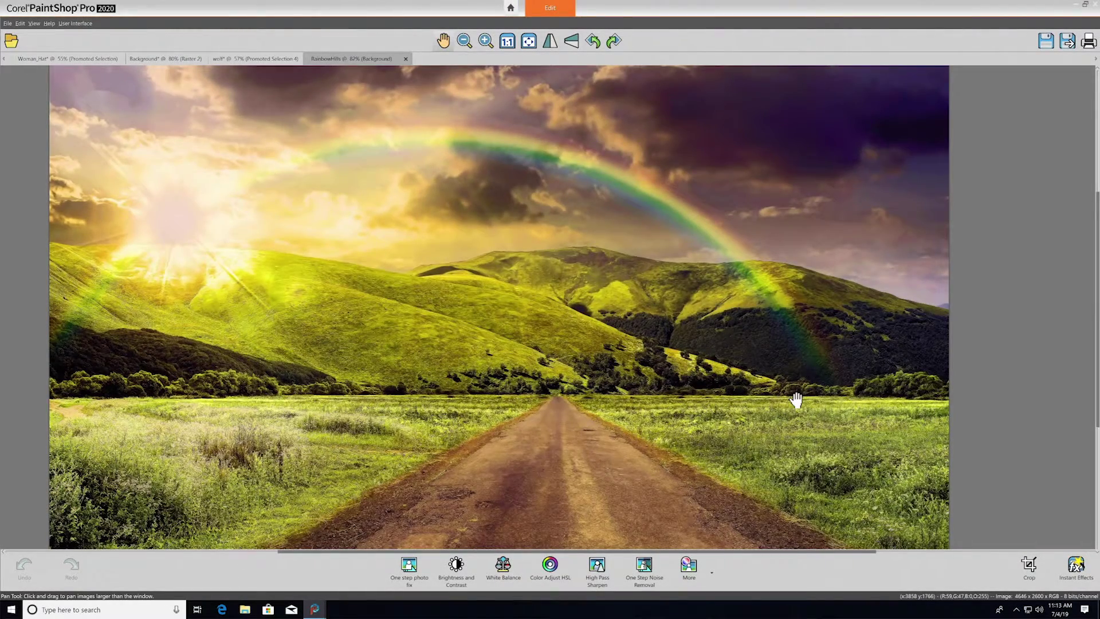
{"action": "left_click", "coordinate": [712, 573]}
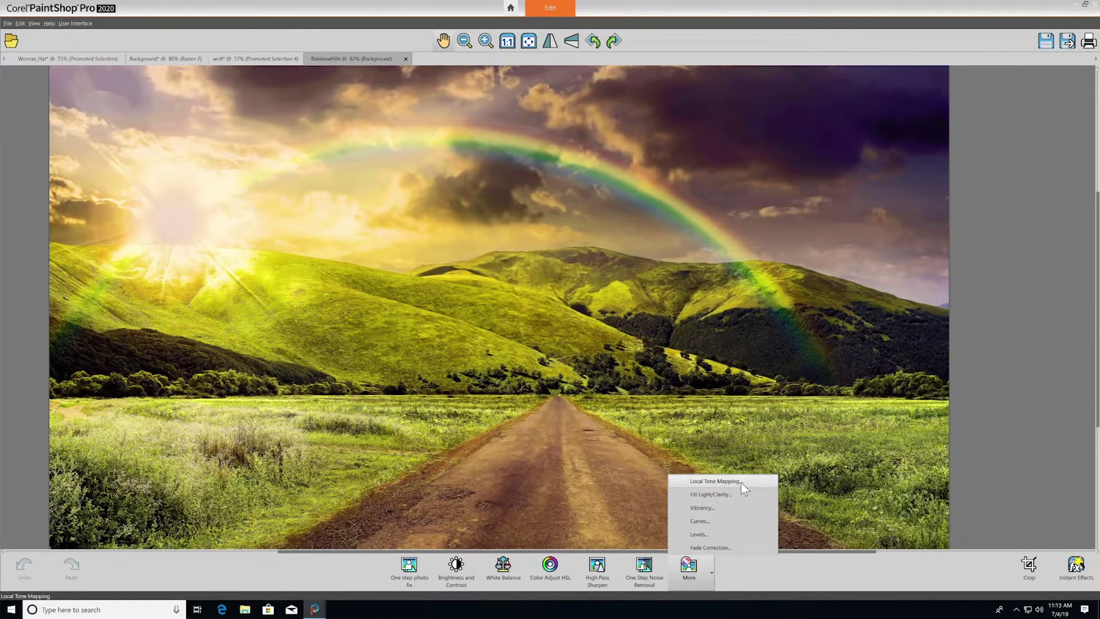
{"action": "left_click", "coordinate": [740, 447]}
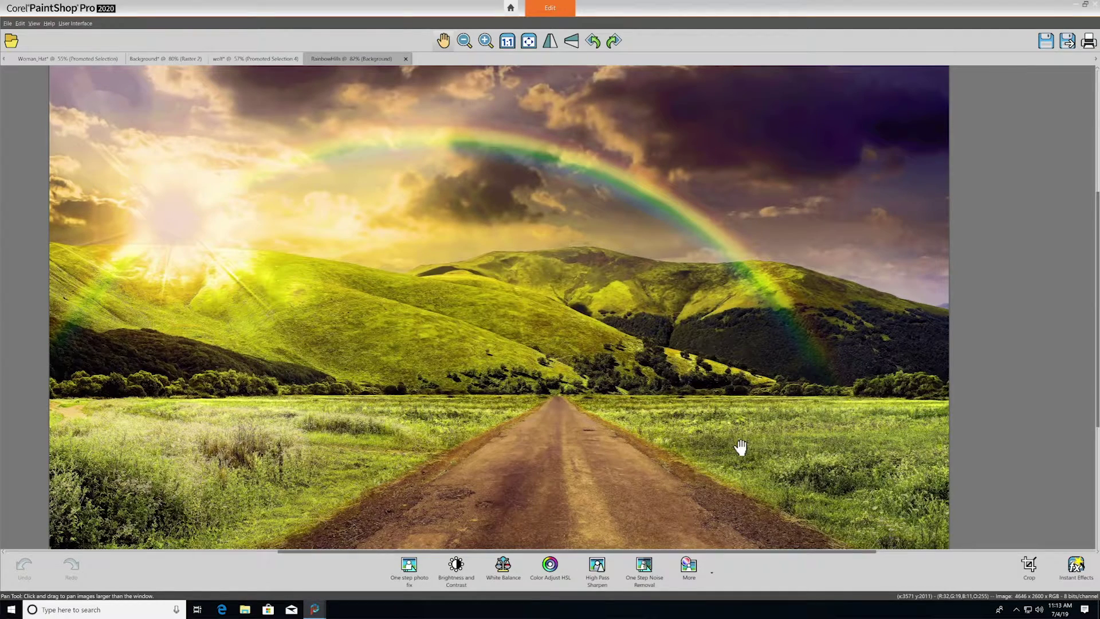
{"action": "left_click", "coordinate": [1086, 576]}
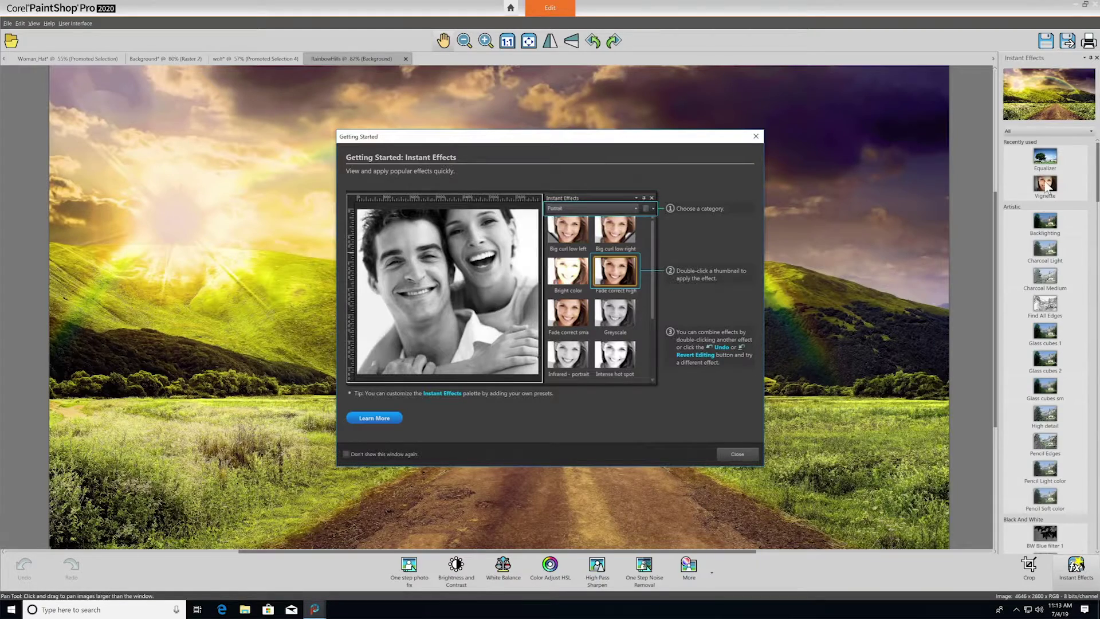
Close the introduction and browse the Artistic and Film Styles categories before choosing Landscape.
{"action": "left_click", "coordinate": [1074, 130]}
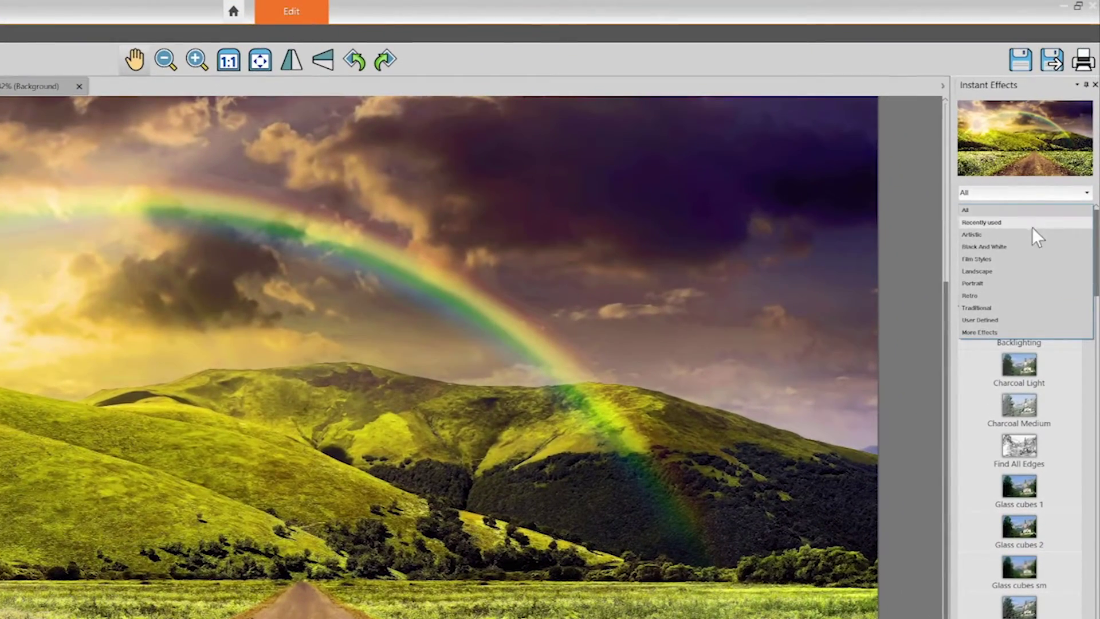
{"action": "left_click", "coordinate": [1031, 224]}
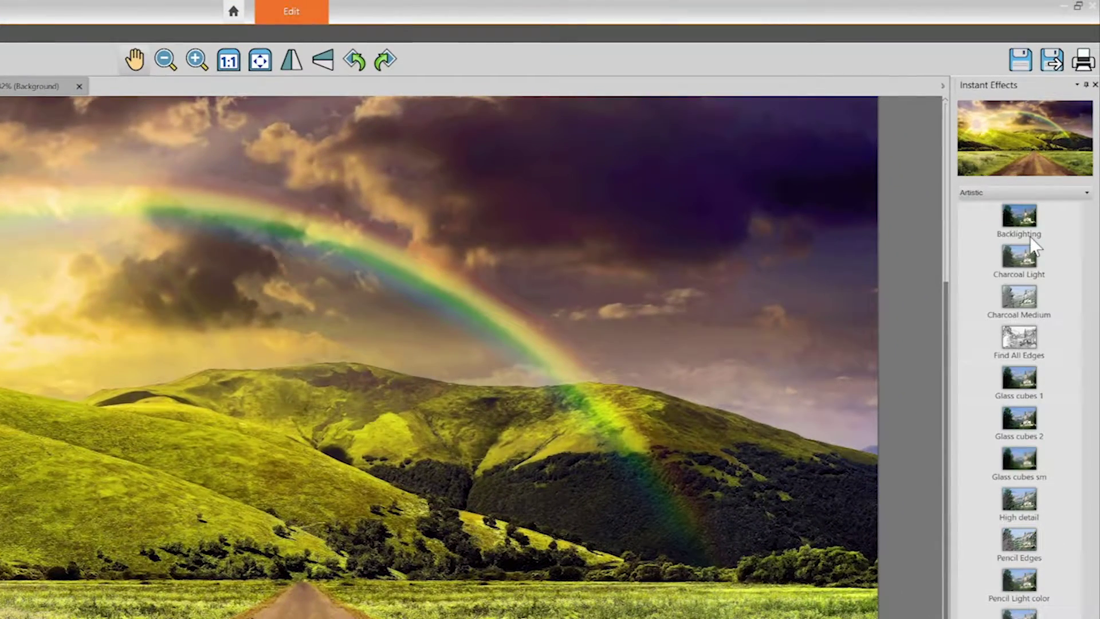
{"action": "left_click", "coordinate": [1047, 183]}
{"action": "left_click", "coordinate": [1015, 259]}
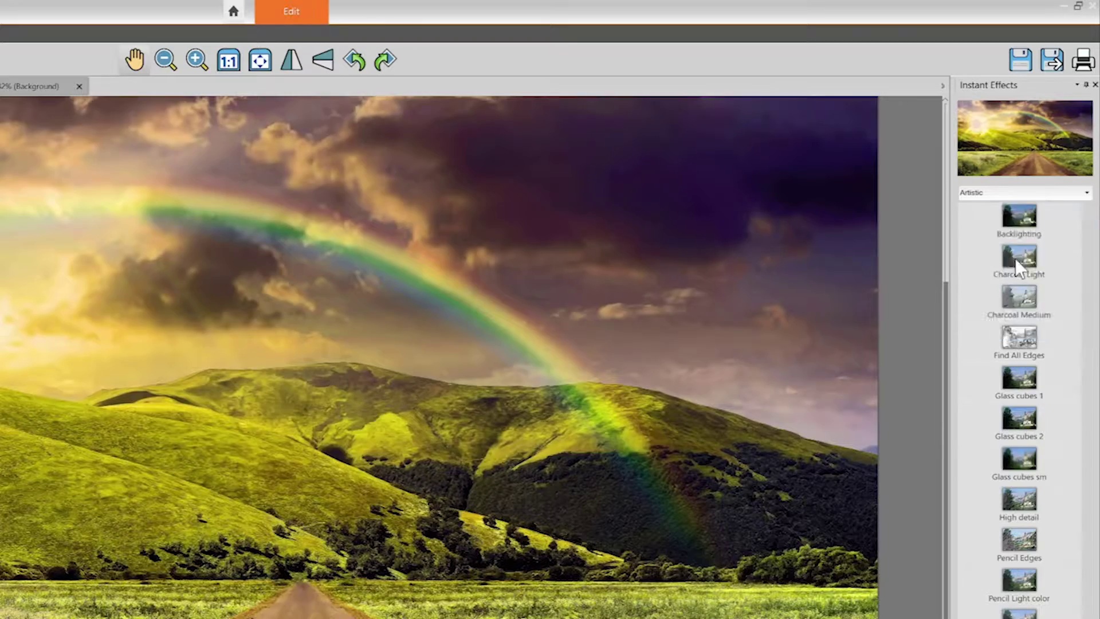
{"action": "left_click", "coordinate": [1041, 194]}
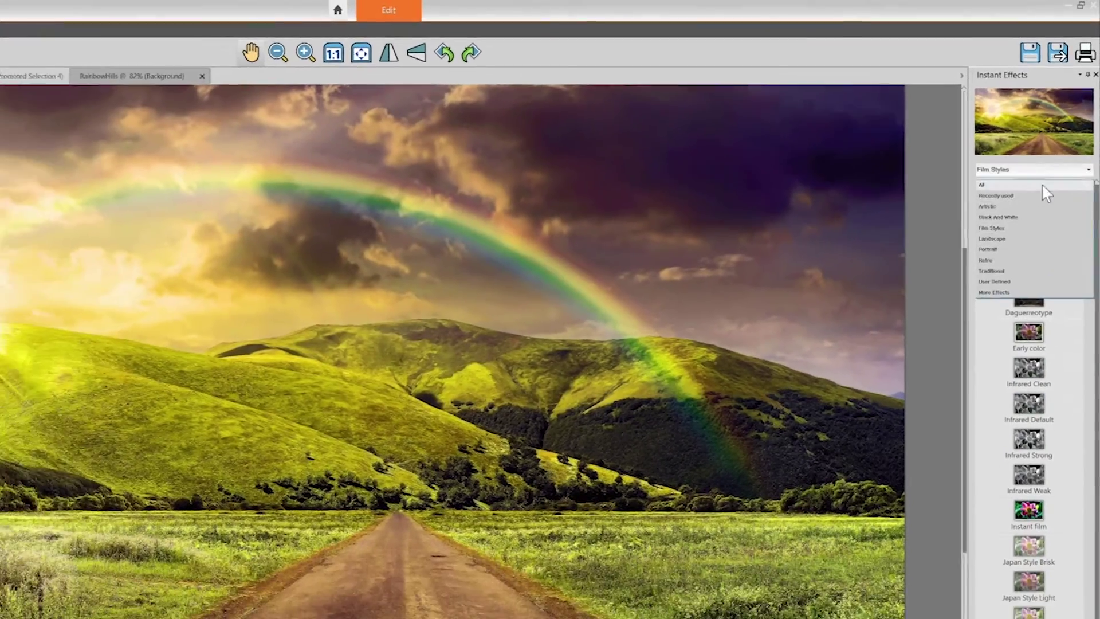
{"action": "left_click", "coordinate": [1040, 238]}
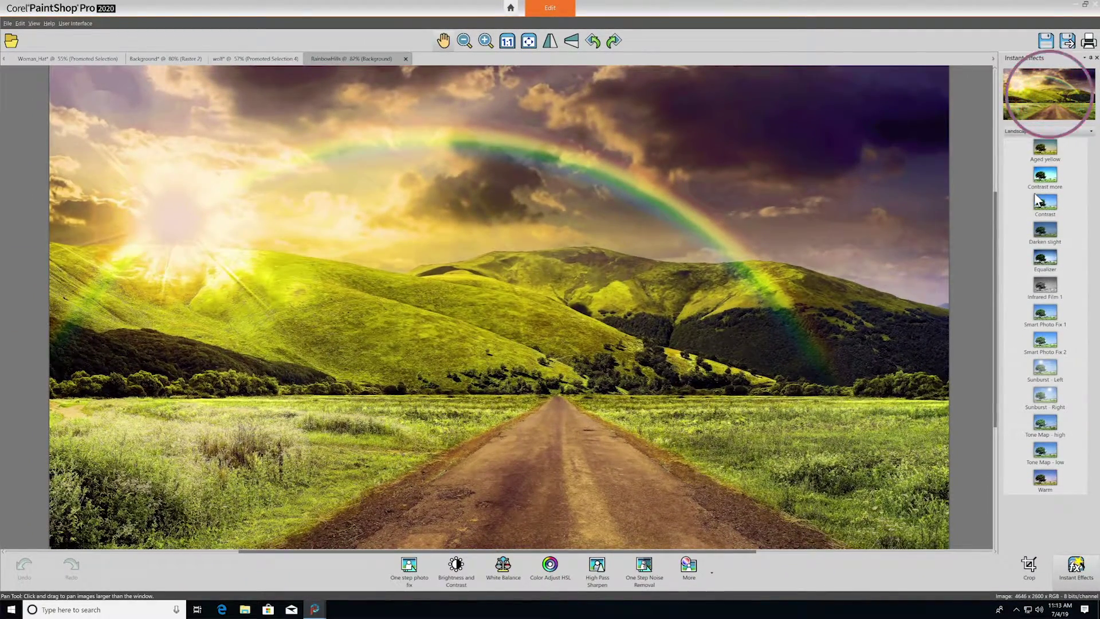
Apply Equalize, try Infrared Film 1, then undo the infrared effect.
{"action": "left_click", "coordinate": [1045, 260]}
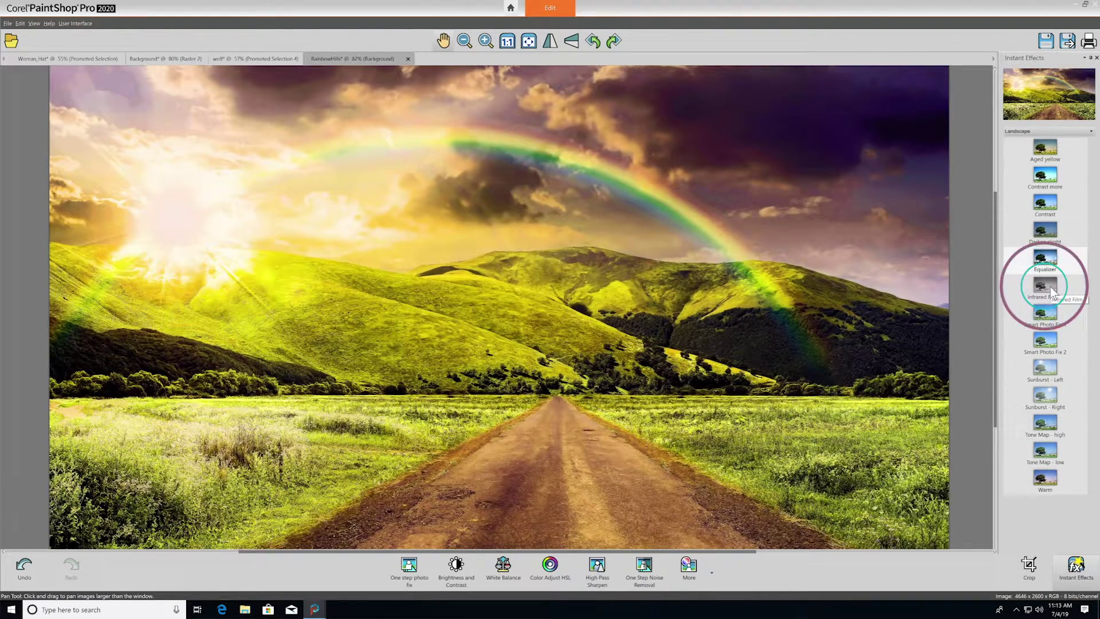
{"action": "left_click", "coordinate": [1052, 288]}
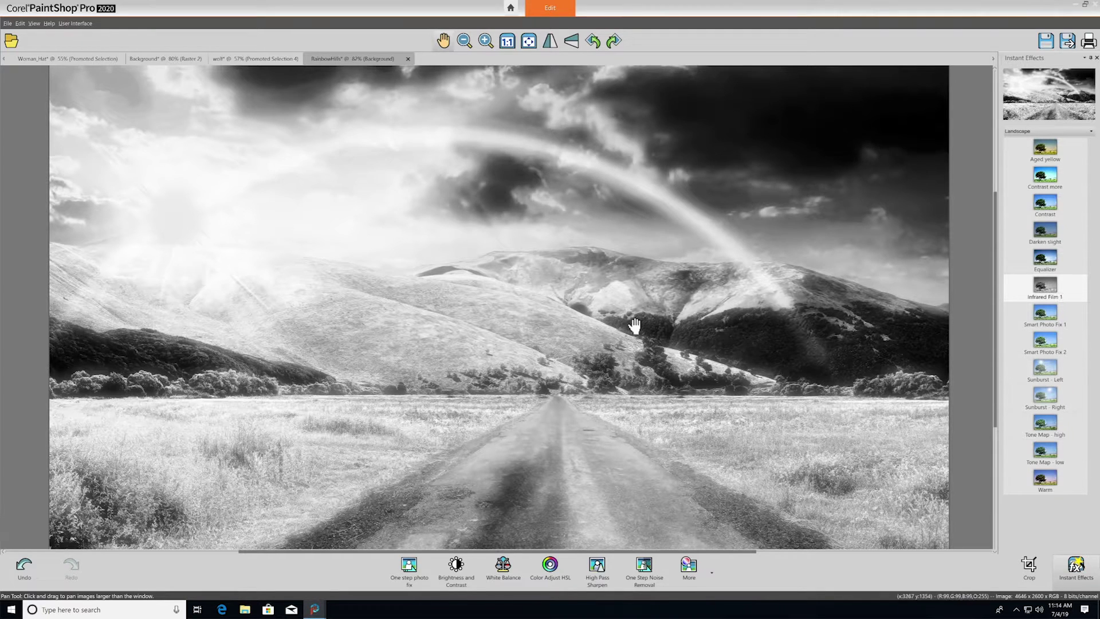
{"action": "left_click", "coordinate": [23, 572]}
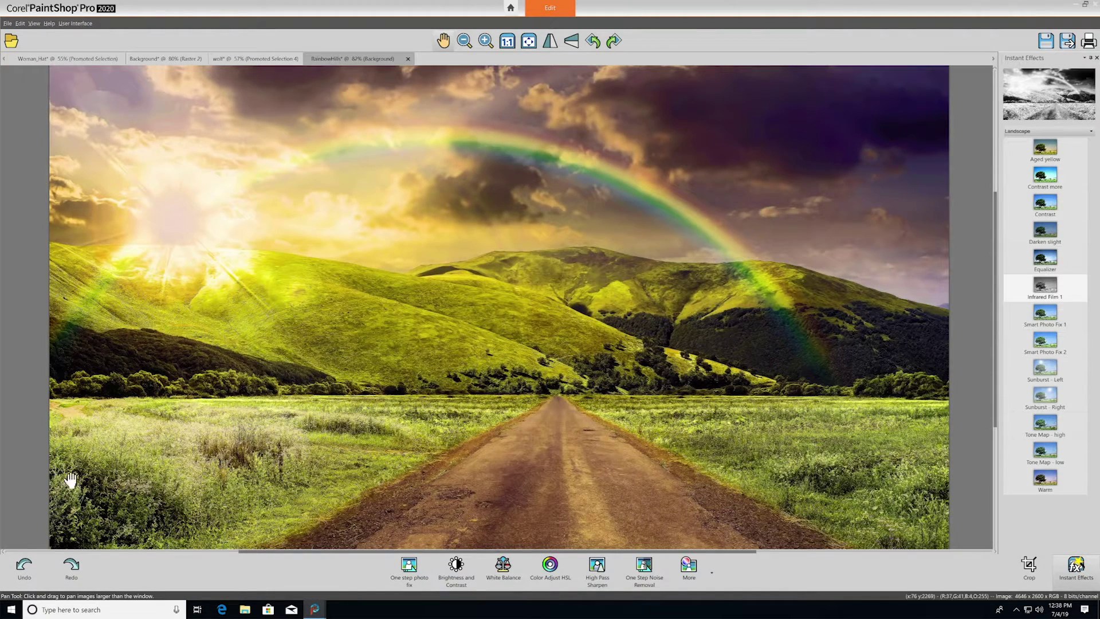
In the Open dialog, go to Tutorials > Workspace Overview and select GoodVibes.
{"action": "left_click", "coordinate": [8, 24]}
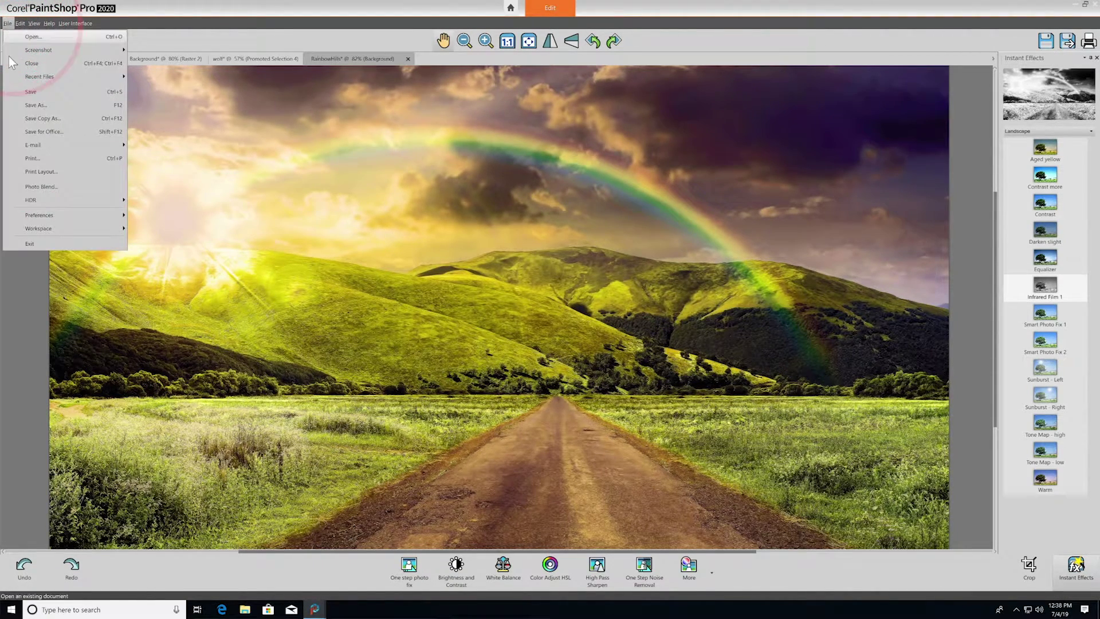
{"action": "left_click", "coordinate": [32, 228]}
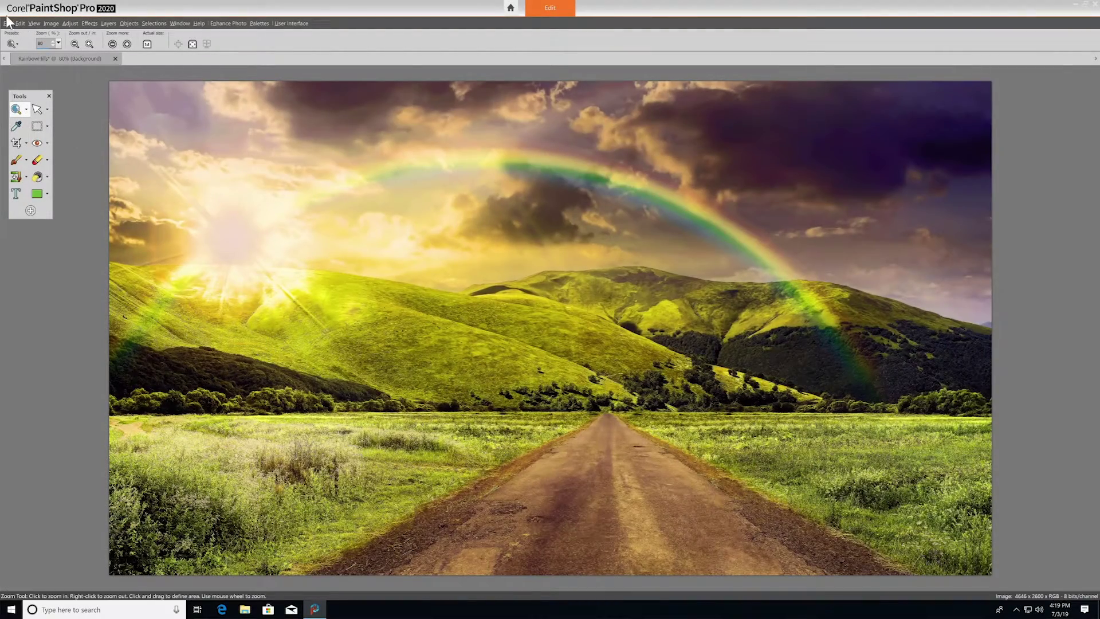
{"action": "left_click", "coordinate": [7, 23]}
{"action": "left_click", "coordinate": [61, 64]}
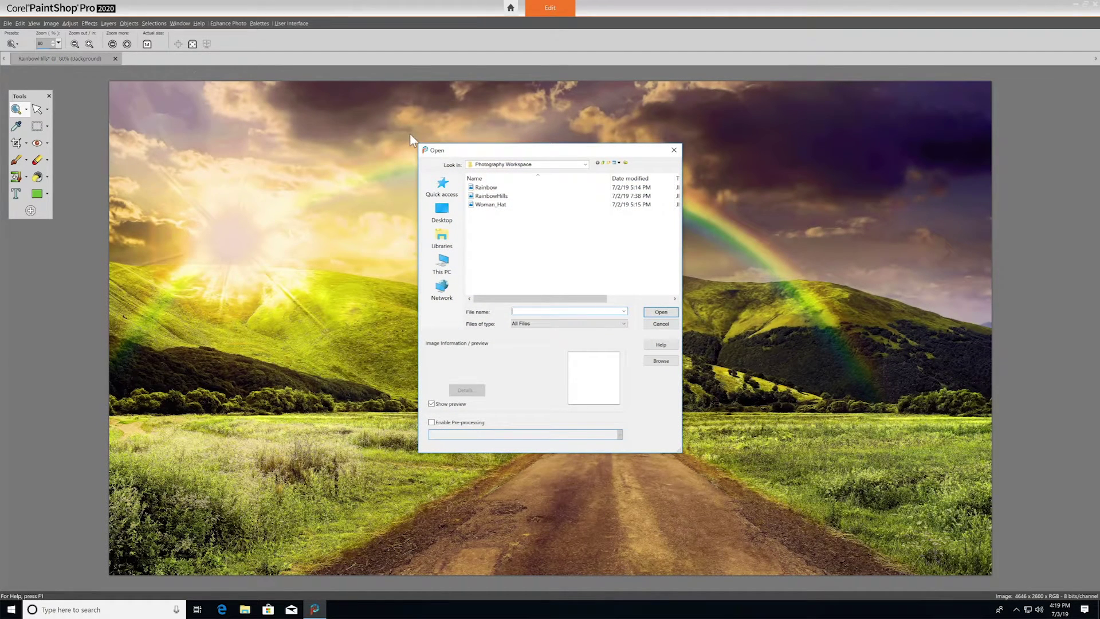
{"action": "left_click", "coordinate": [515, 165]}
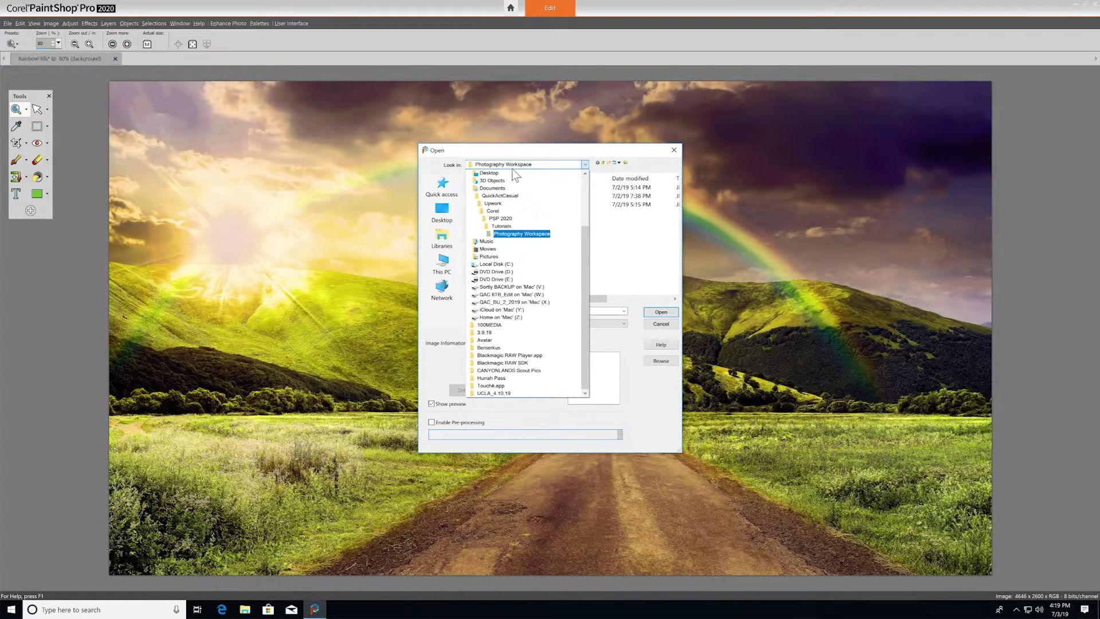
{"action": "left_click", "coordinate": [502, 226]}
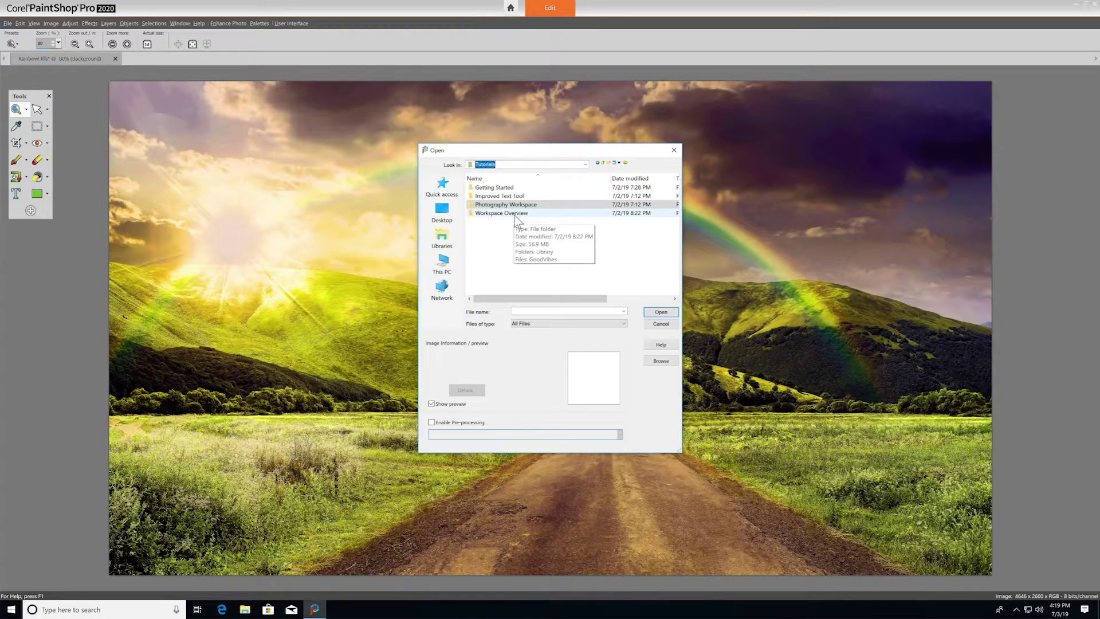
{"action": "double_click", "coordinate": [515, 214]}
{"action": "left_click", "coordinate": [503, 197]}
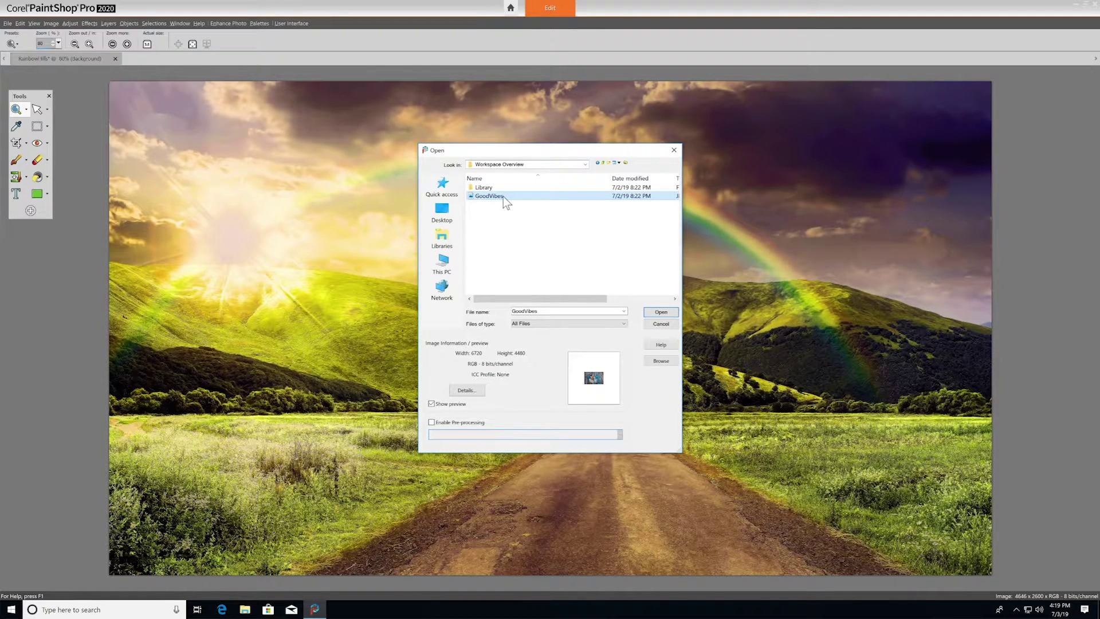
Open GoodVibes, add the Burn and Colored Pencil tools, then reset the tool set to default.
{"action": "left_click", "coordinate": [662, 311]}
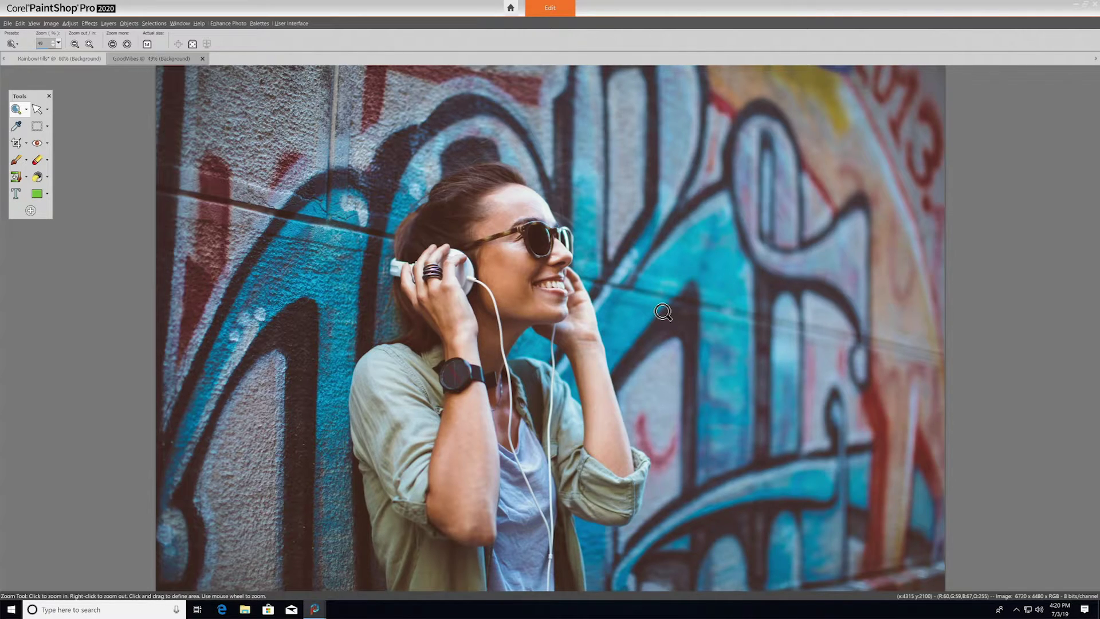
{"action": "left_click", "coordinate": [28, 211]}
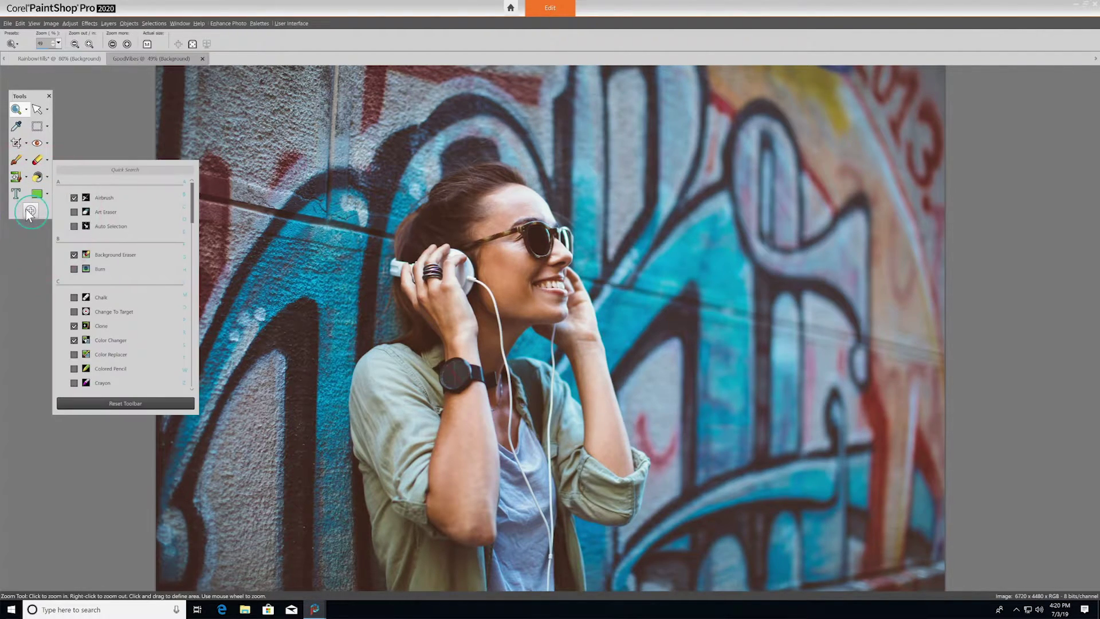
{"action": "left_click", "coordinate": [74, 270]}
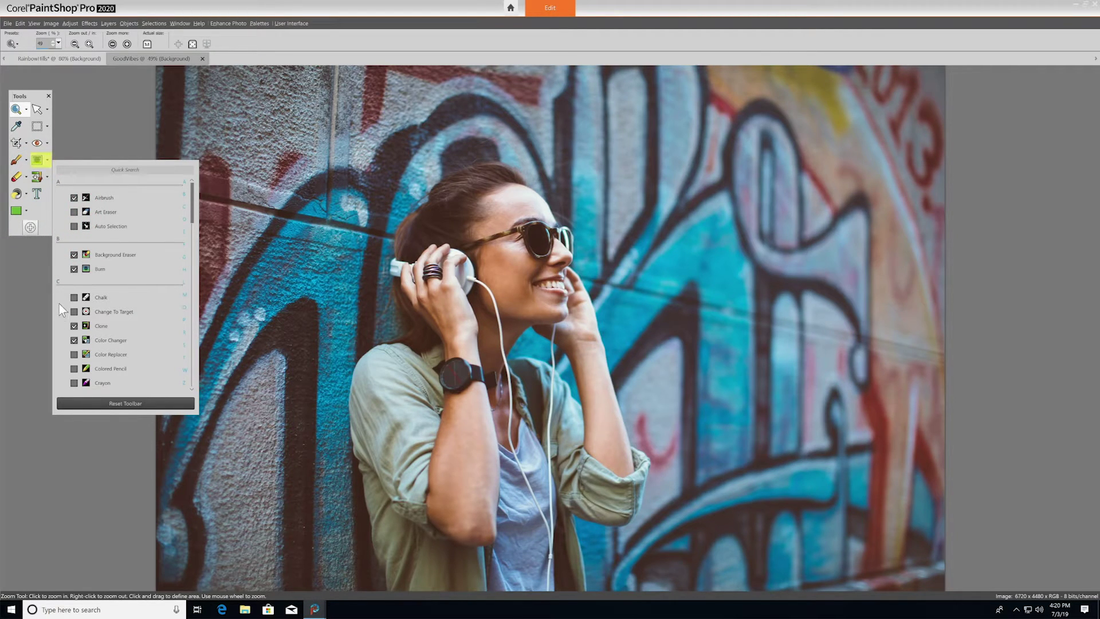
{"action": "left_click", "coordinate": [74, 368]}
{"action": "left_click", "coordinate": [146, 401]}
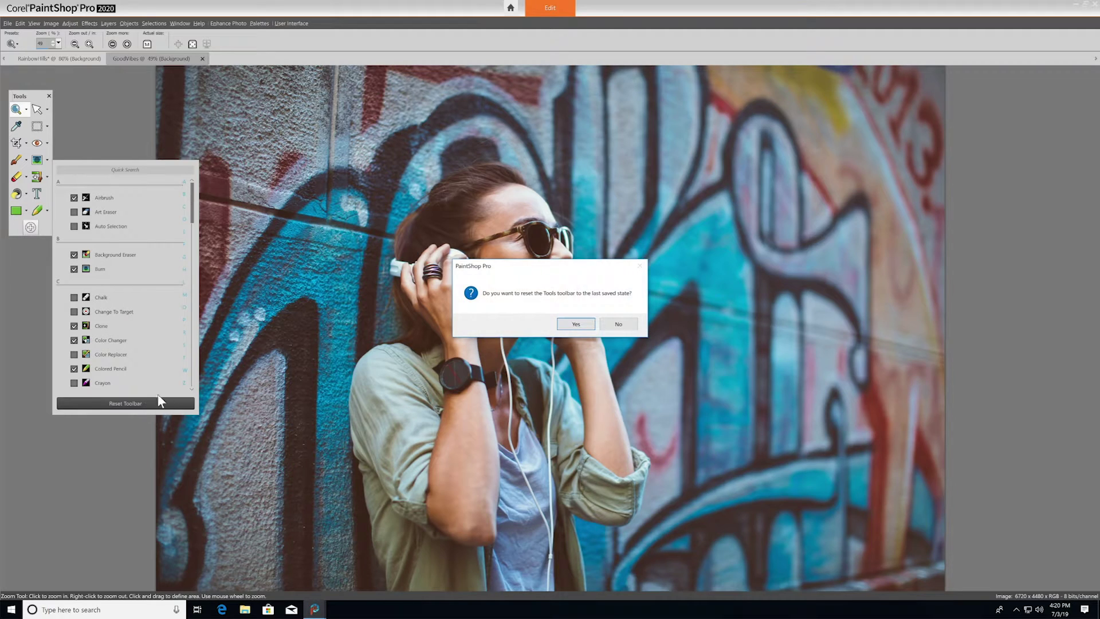
{"action": "left_click", "coordinate": [572, 324]}
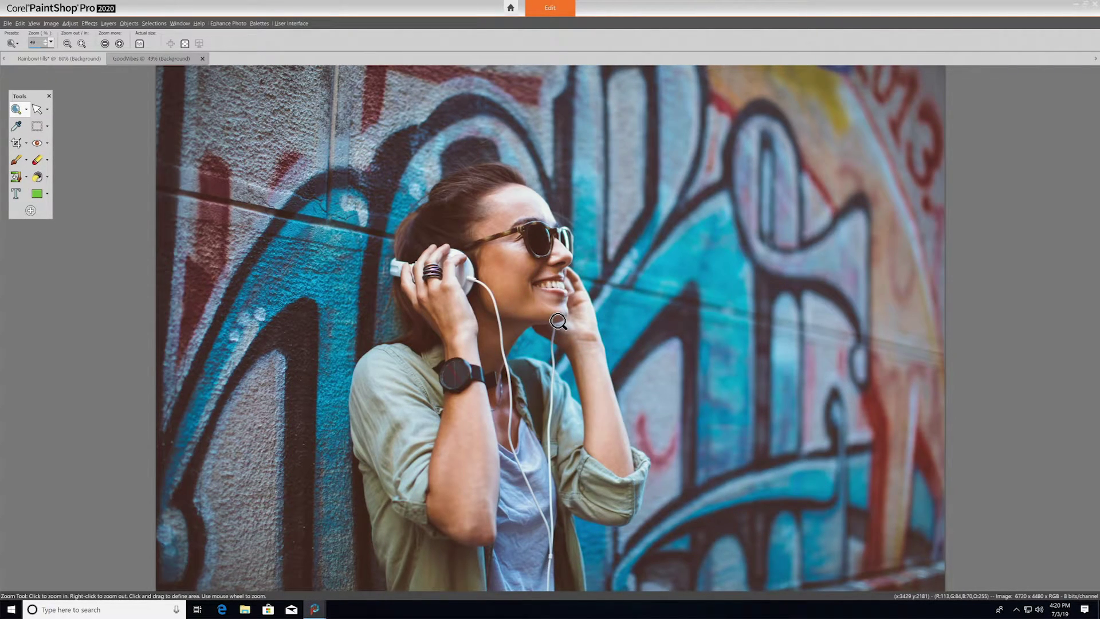
Set the interface icon size and text size to Large, accepting the warning.
{"action": "left_click", "coordinate": [258, 23]}
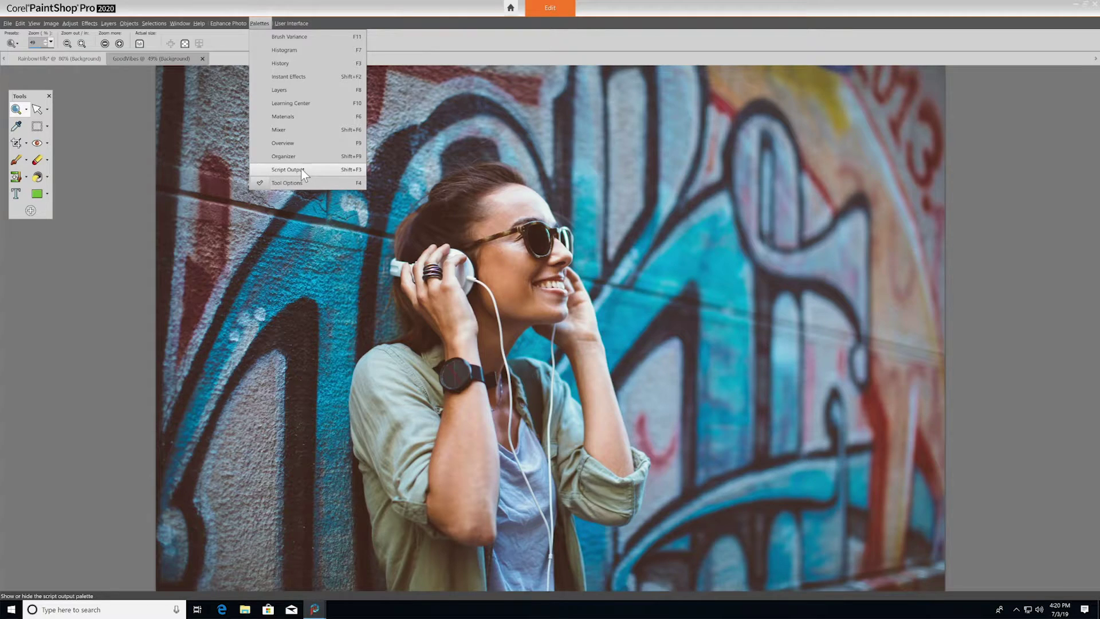
{"action": "left_click", "coordinate": [291, 23]}
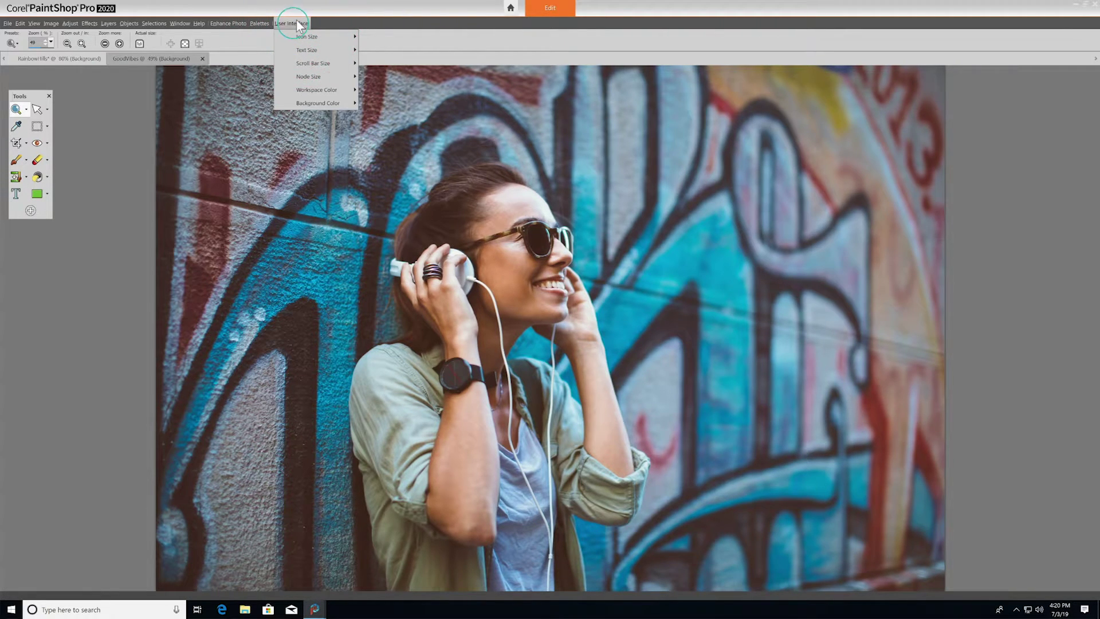
{"action": "left_click", "coordinate": [296, 36]}
{"action": "left_click", "coordinate": [391, 63]}
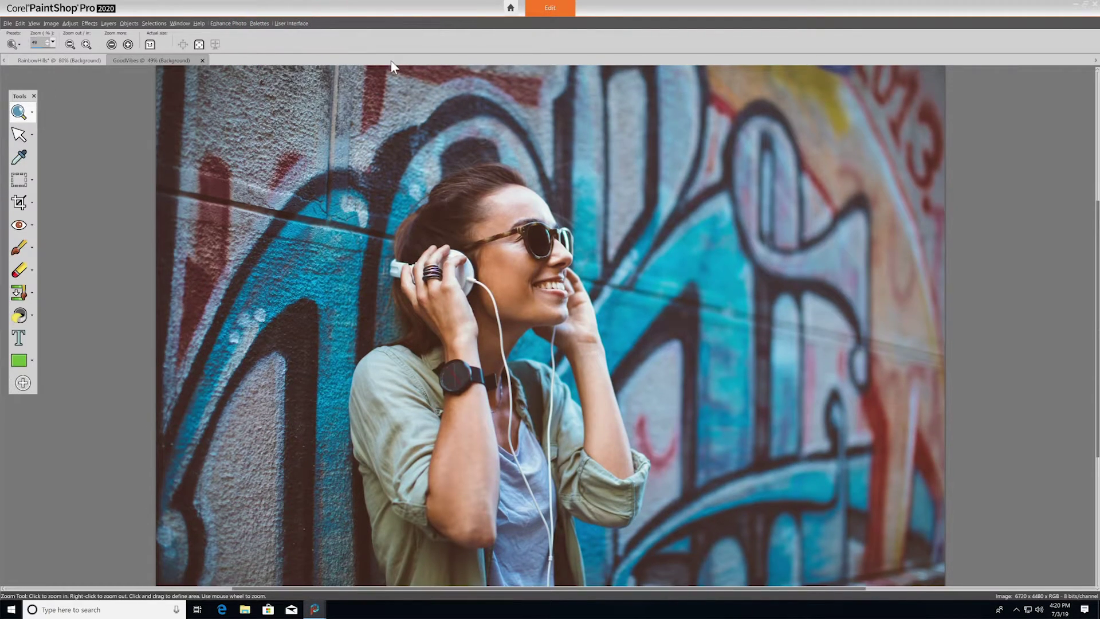
{"action": "left_click", "coordinate": [291, 23]}
{"action": "left_click", "coordinate": [308, 50]}
{"action": "left_click", "coordinate": [382, 60]}
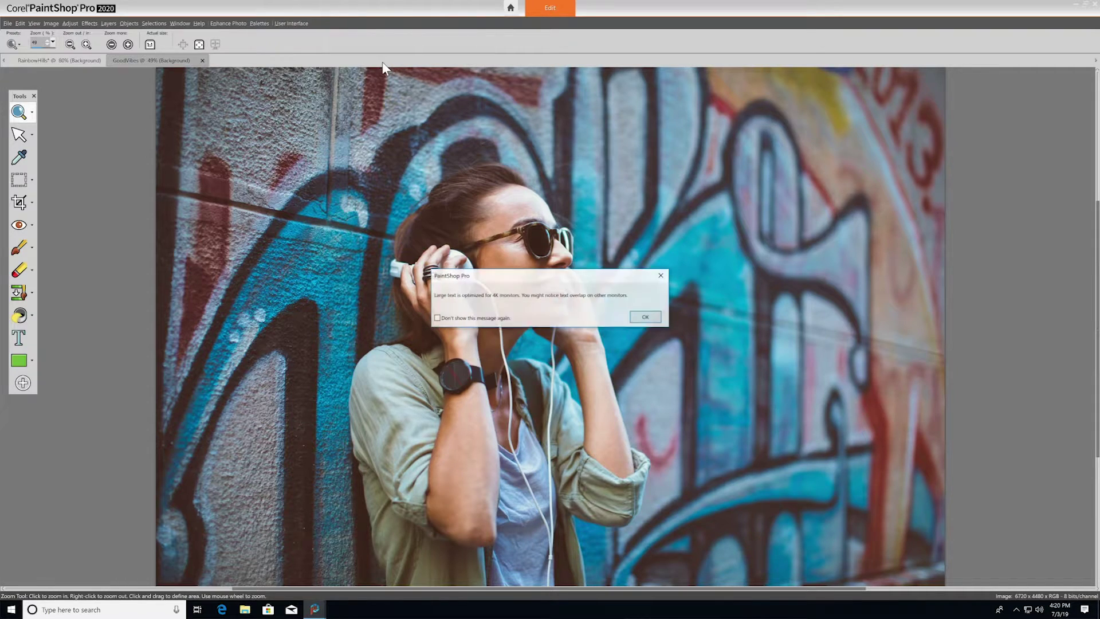
{"action": "left_click", "coordinate": [645, 317]}
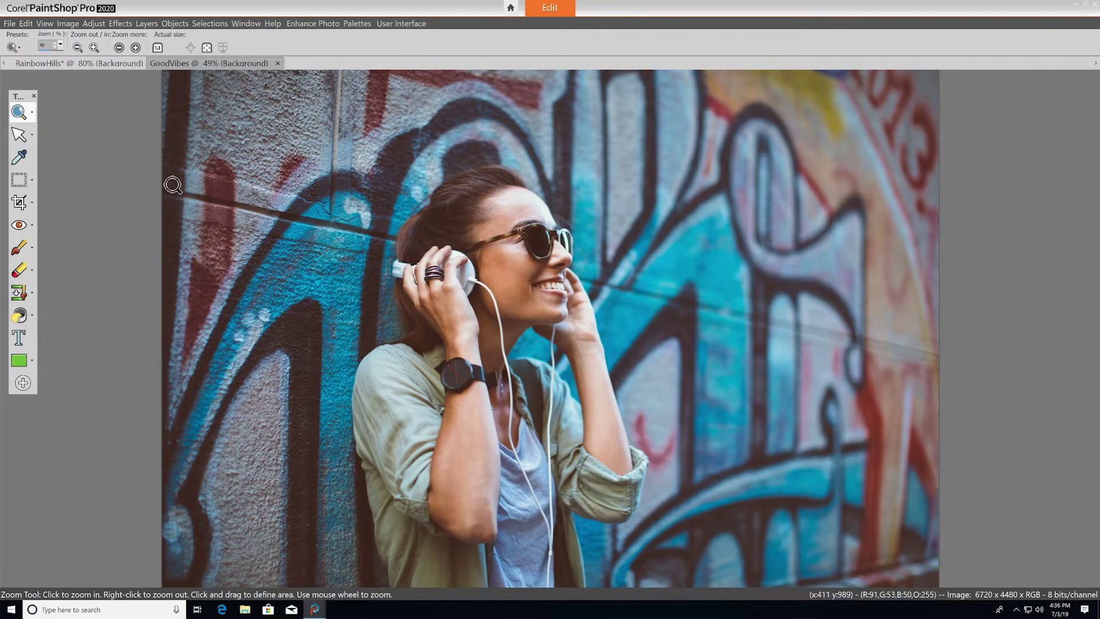
Straighten the GoodVibes photo by aligning the Straighten guide with the tilted wall.
{"action": "left_click", "coordinate": [32, 203]}
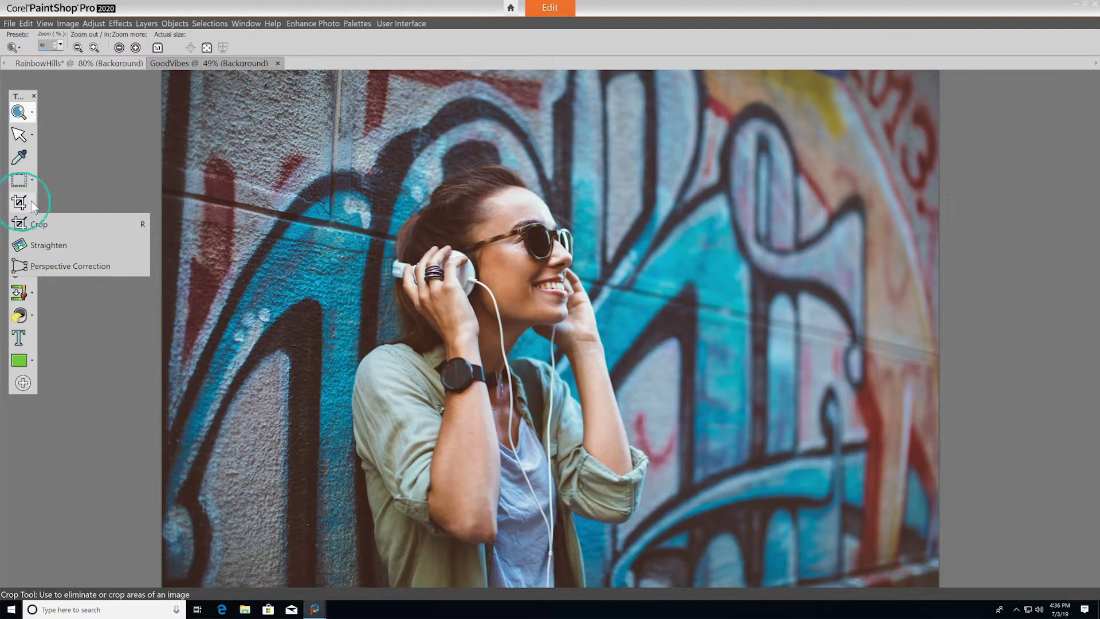
{"action": "left_click", "coordinate": [55, 245]}
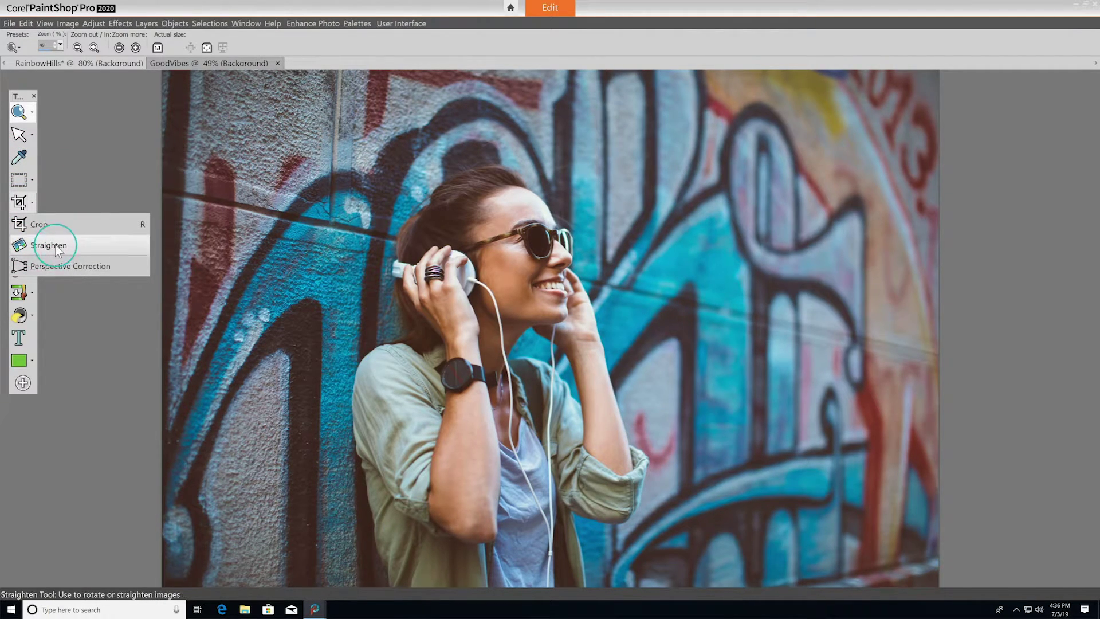
{"action": "left_click_drag", "start_coordinate": [317, 328], "coordinate": [320, 222]}
{"action": "left_click_drag", "start_coordinate": [783, 329], "coordinate": [780, 324]}
{"action": "left_click", "coordinate": [35, 47]}
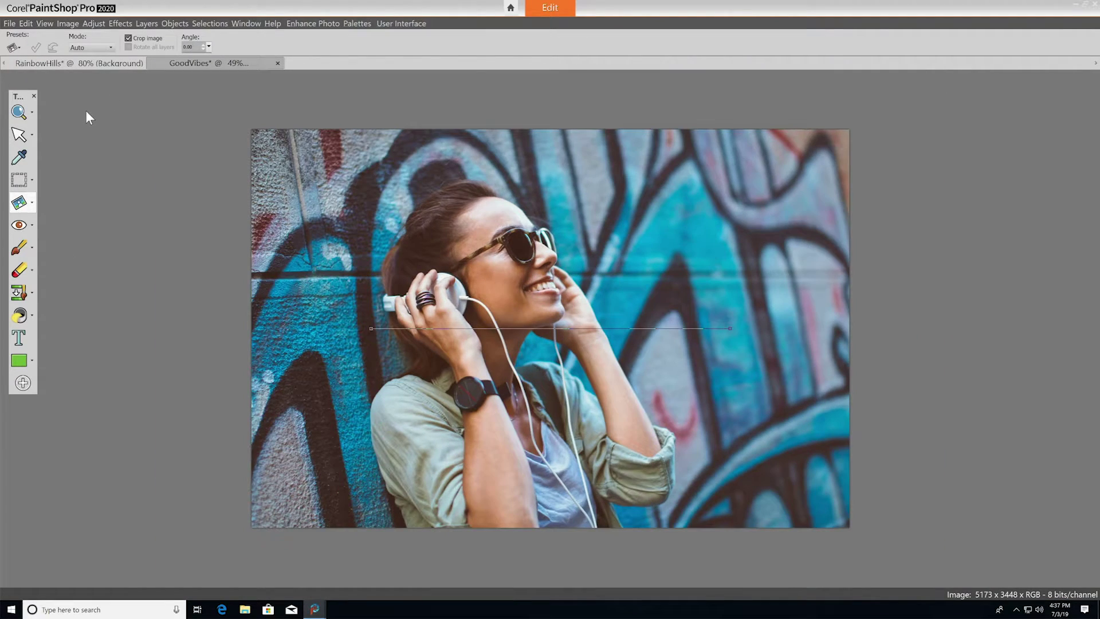
Switch to the Complete workspace via File > Workspace.
{"action": "left_click", "coordinate": [9, 24]}
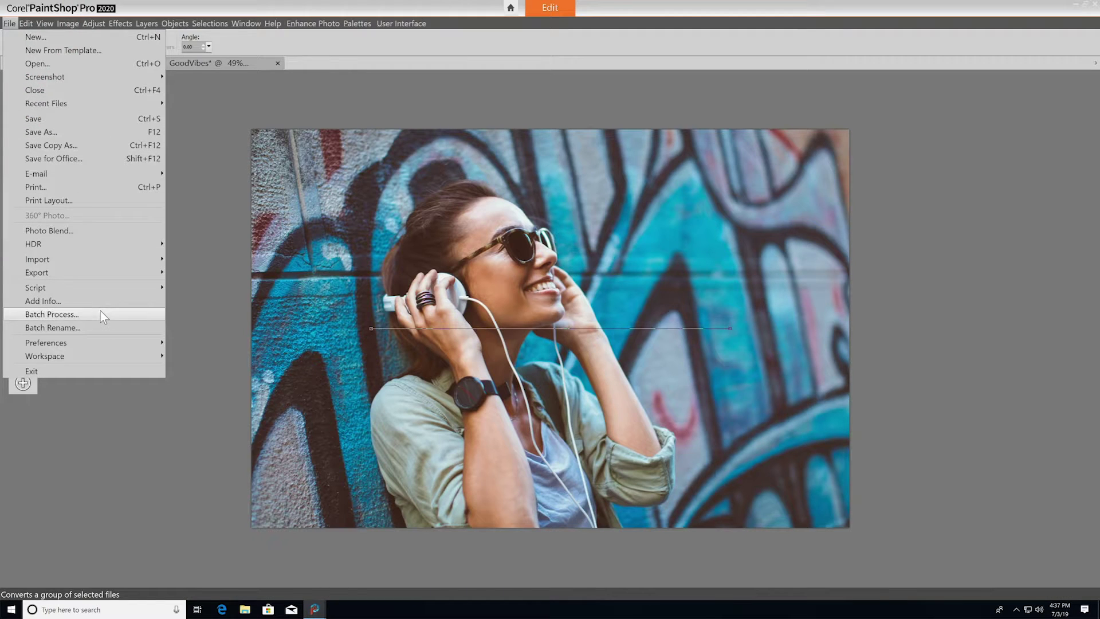
{"action": "left_click", "coordinate": [117, 354]}
{"action": "left_click", "coordinate": [206, 382]}
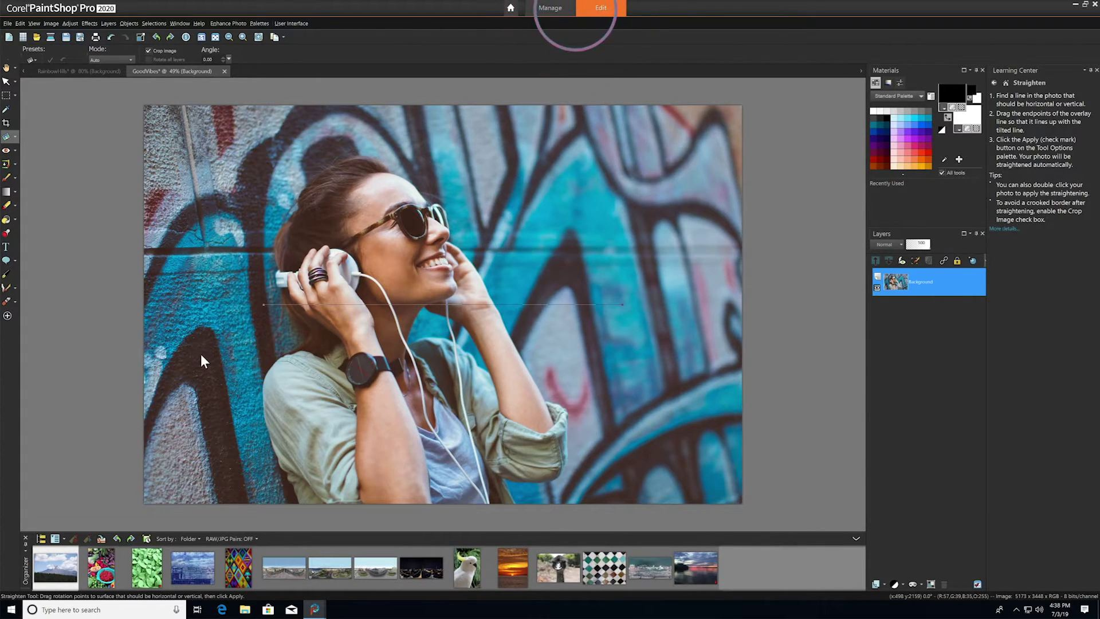
In Manage, advance the guided tour through the Computer and Collections pages, then close it.
{"action": "left_click", "coordinate": [546, 9]}
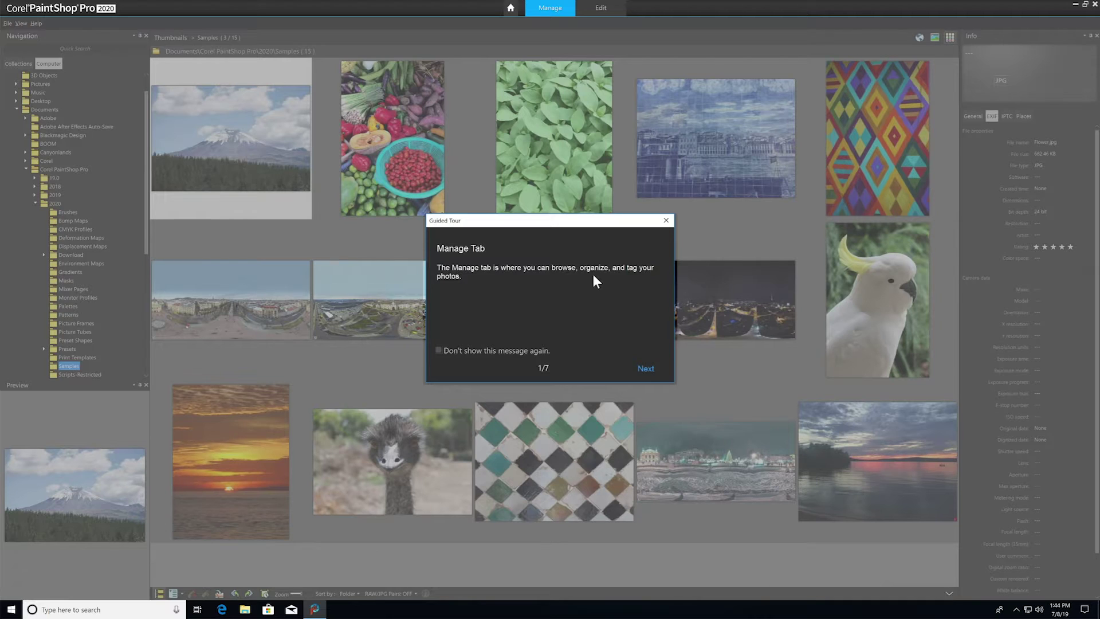
{"action": "left_click", "coordinate": [645, 368]}
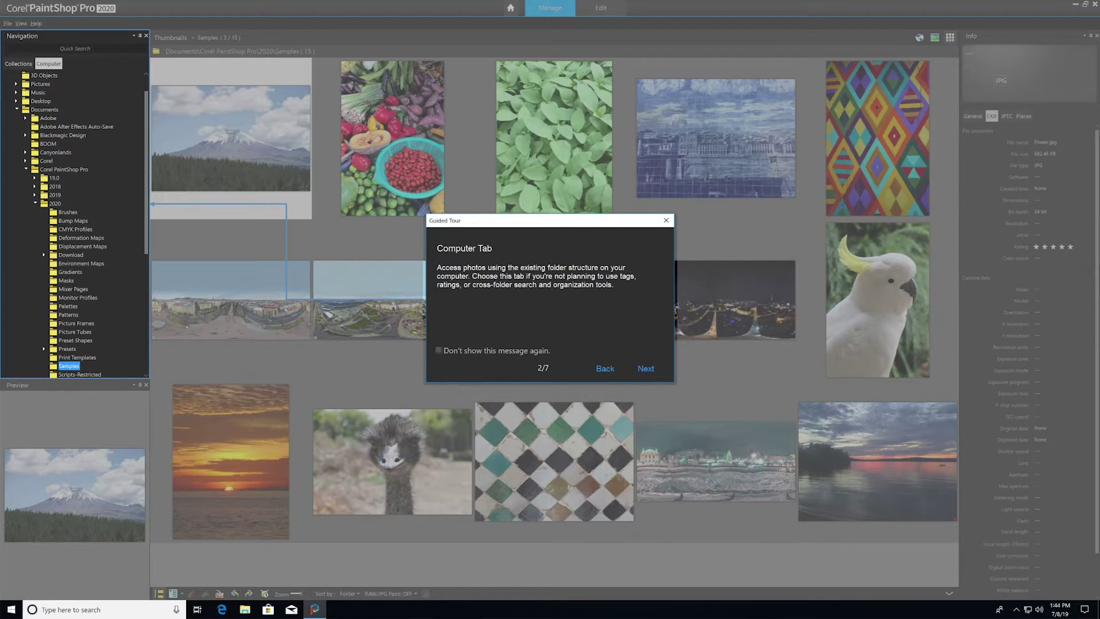
{"action": "left_click", "coordinate": [646, 369]}
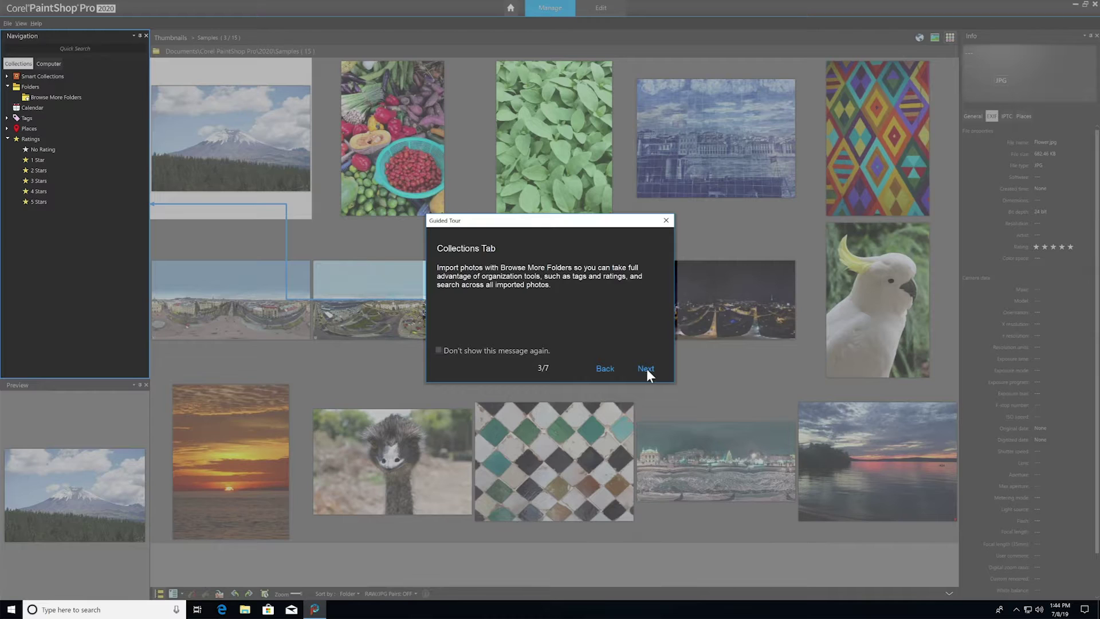
{"action": "left_click", "coordinate": [25, 63]}
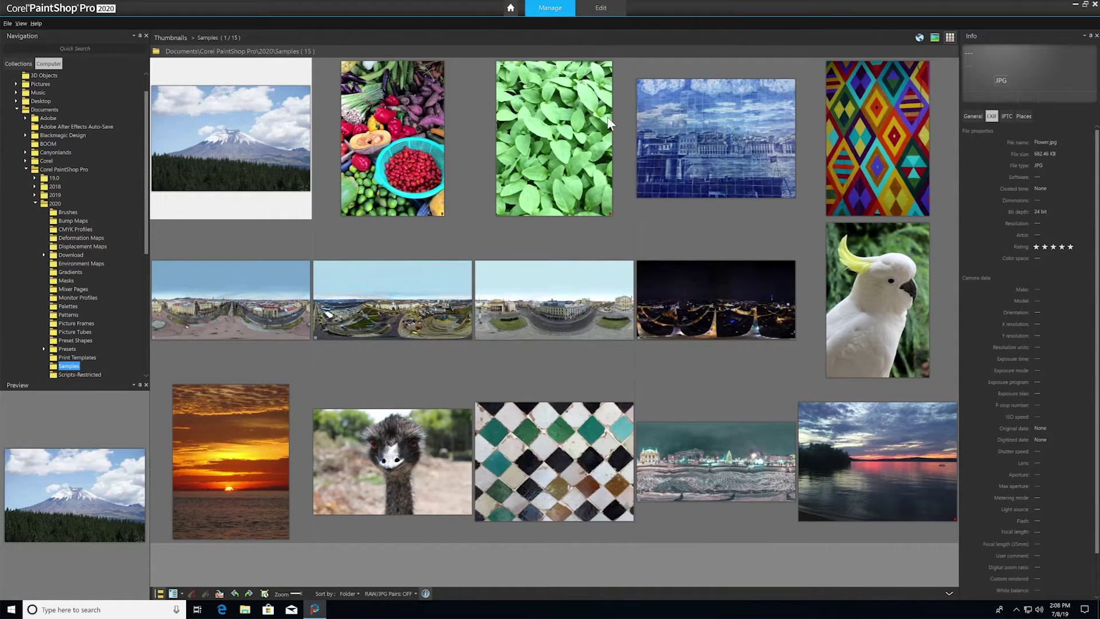
Switch to the Edit workspace and open the Learning Center's Text and Graphics > Add Graphics help.
{"action": "left_click", "coordinate": [599, 14]}
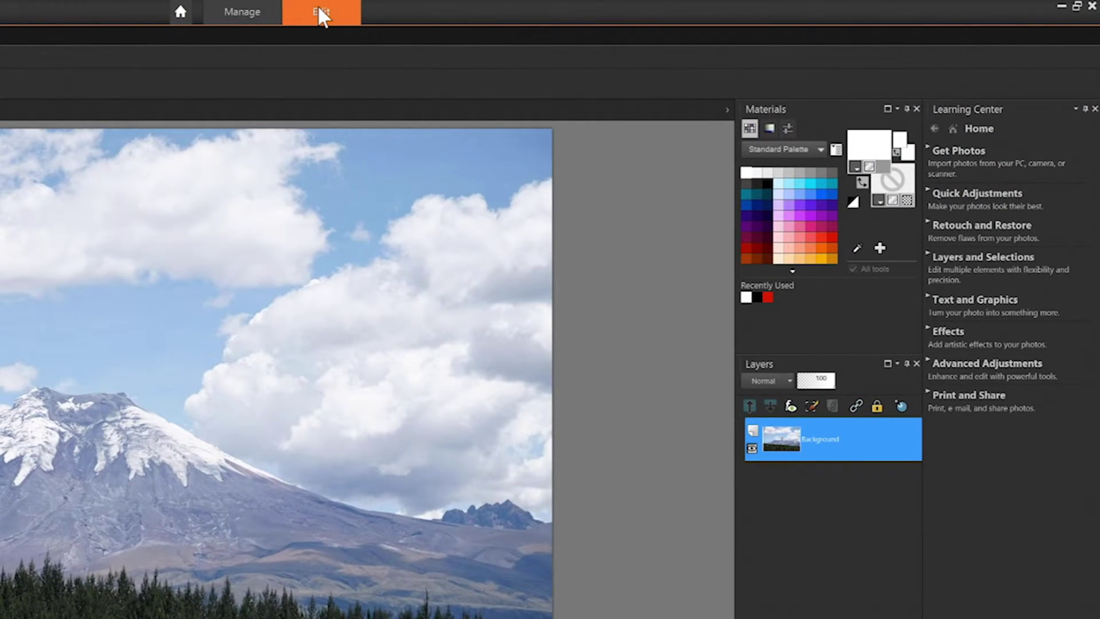
{"action": "left_click", "coordinate": [965, 299]}
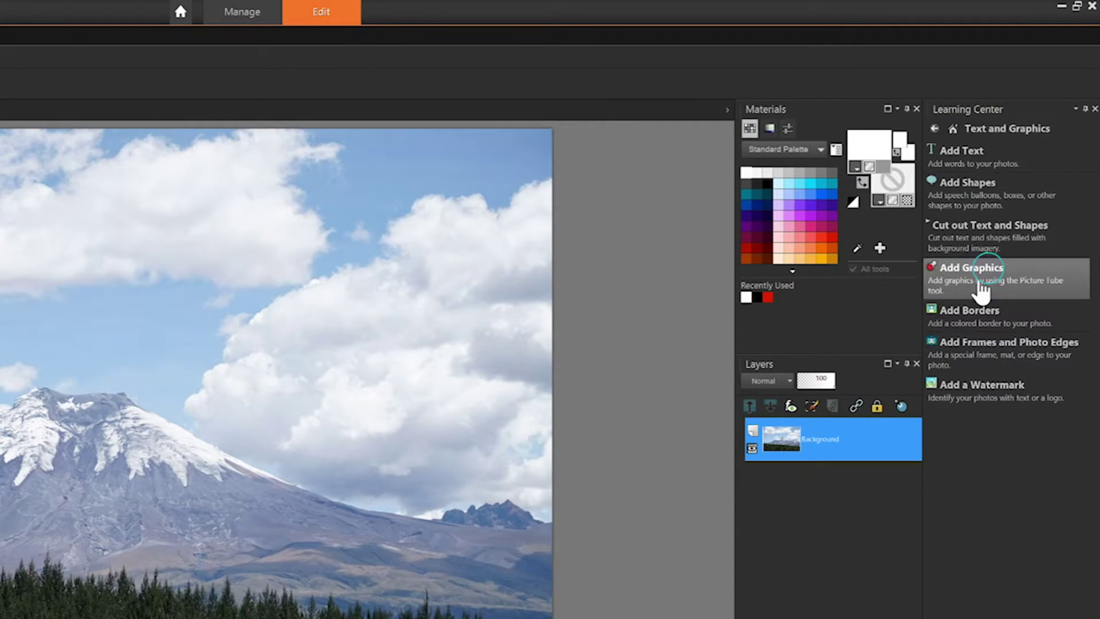
{"action": "left_click", "coordinate": [977, 279]}
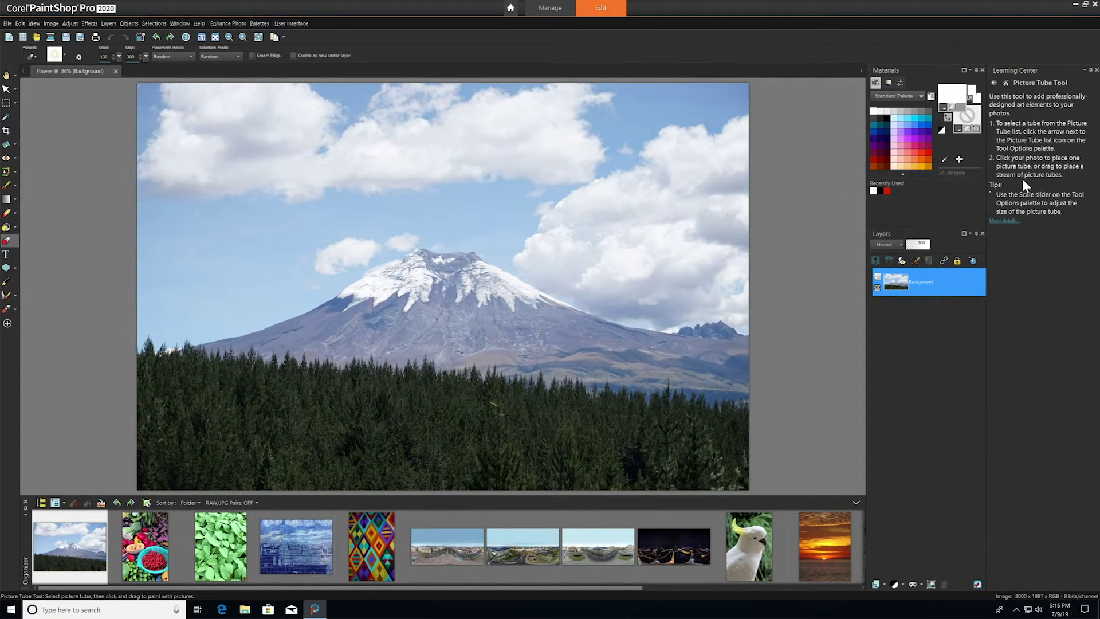
Close the Learning Center palette, check the Help menu without choosing anything, then go to Home.
{"action": "left_click", "coordinate": [1096, 70]}
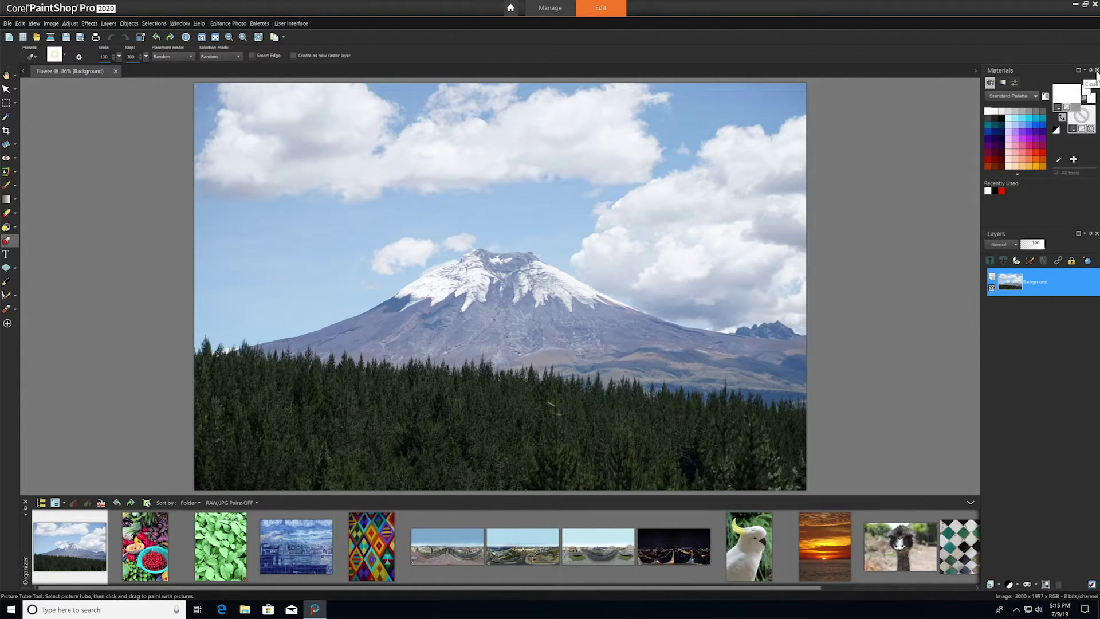
{"action": "left_click", "coordinate": [199, 23]}
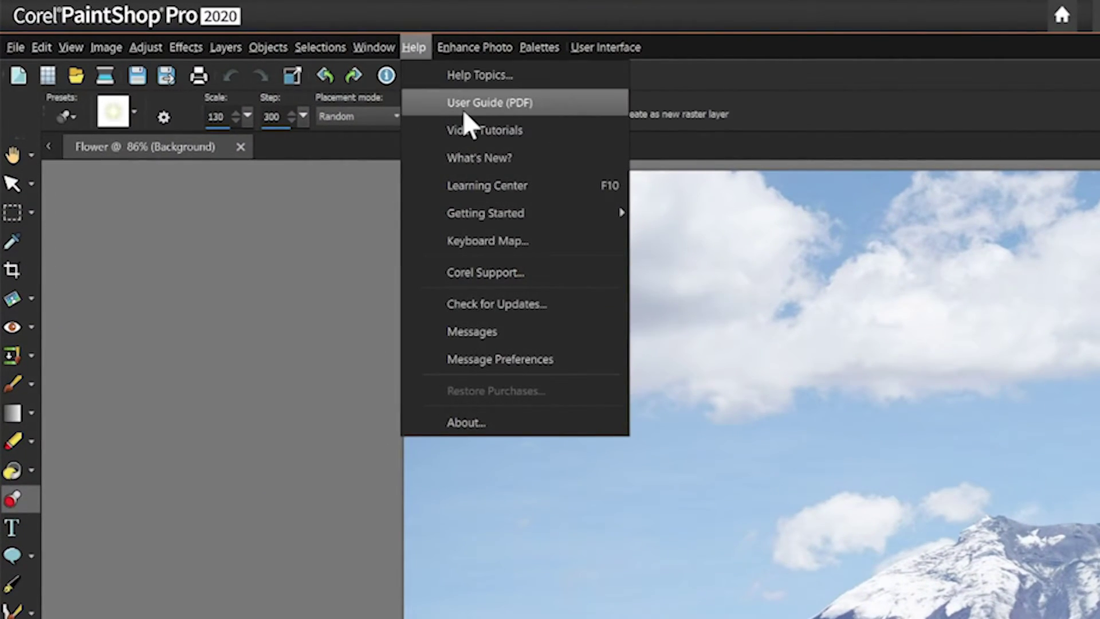
{"action": "mouse_move", "coordinate": [490, 213]}
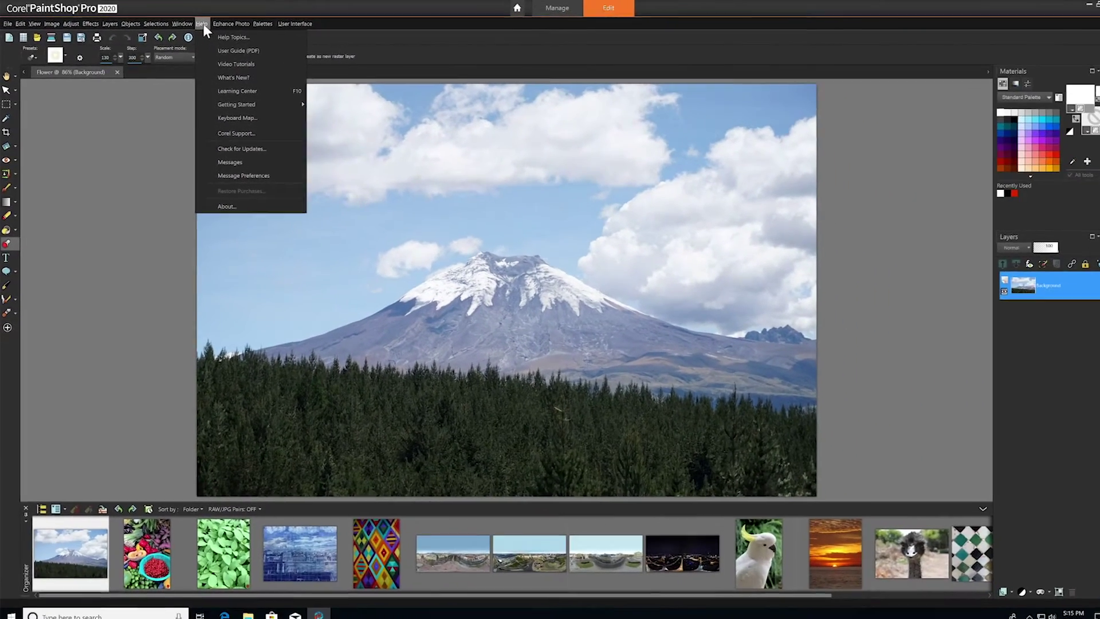
{"action": "left_click", "coordinate": [202, 24]}
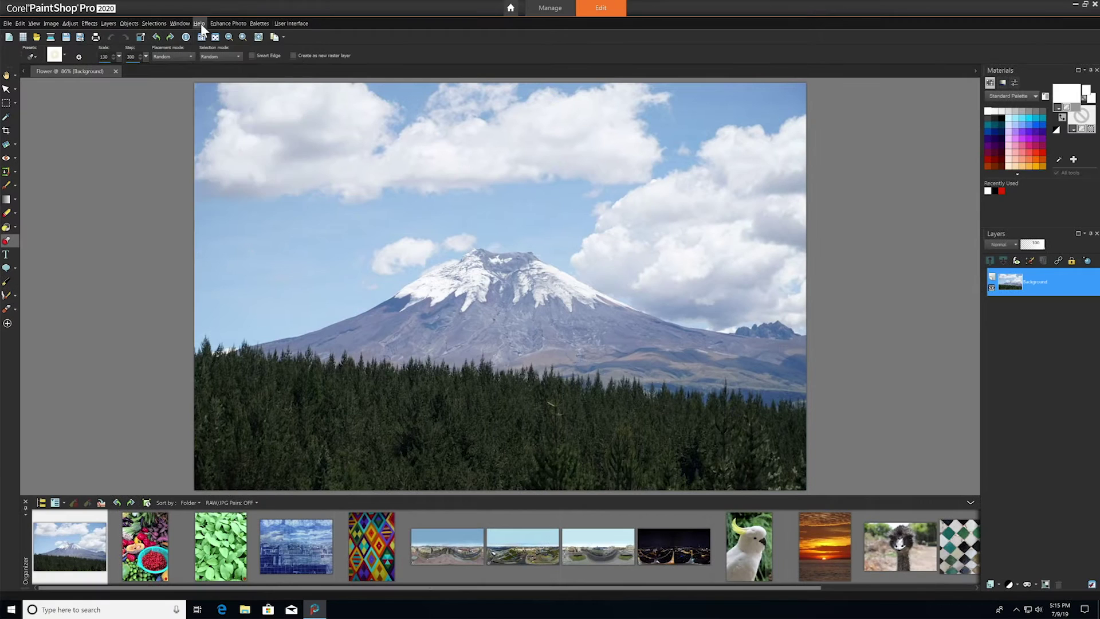
{"action": "left_click", "coordinate": [511, 7]}
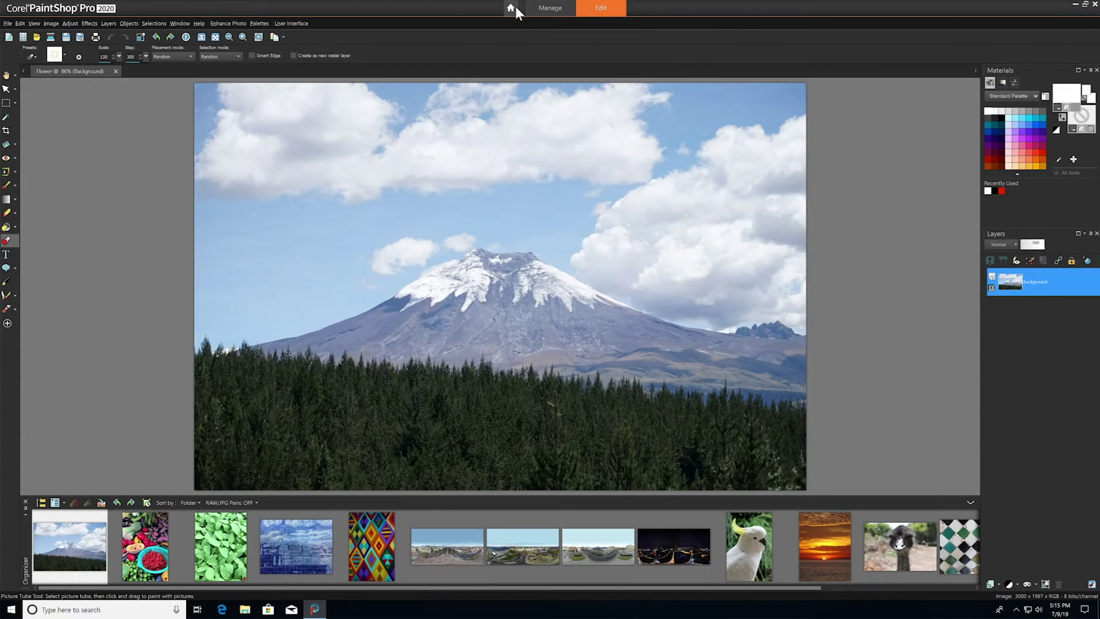
Set interface icon size to Medium, text size to Large, and background color to Dark Gray.
{"action": "left_click", "coordinate": [260, 24]}
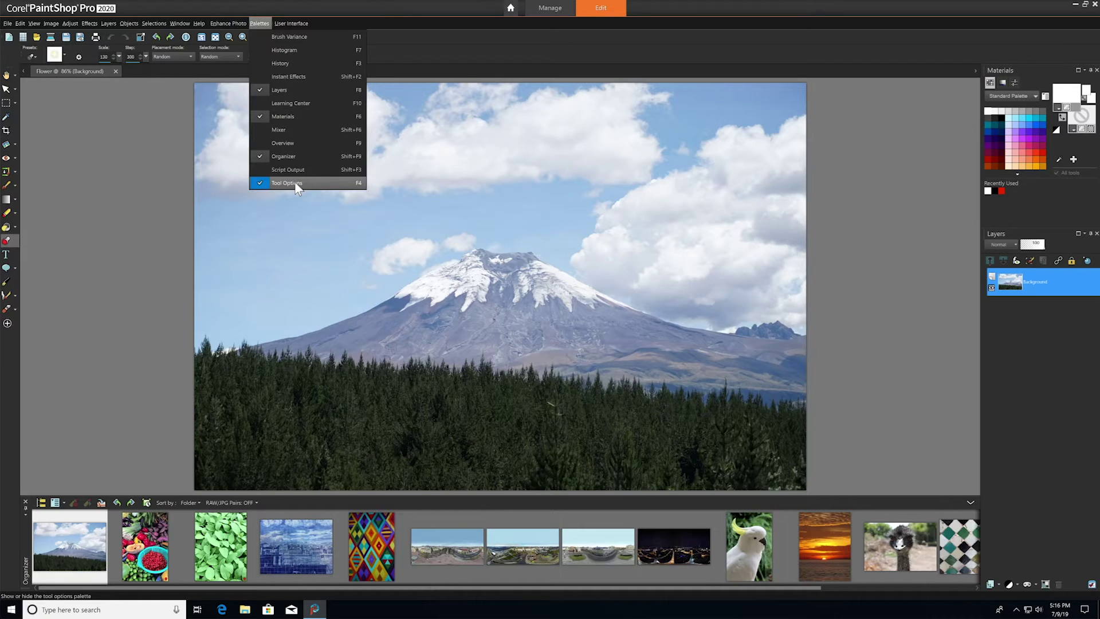
{"action": "mouse_move", "coordinate": [296, 23]}
{"action": "mouse_move", "coordinate": [329, 40]}
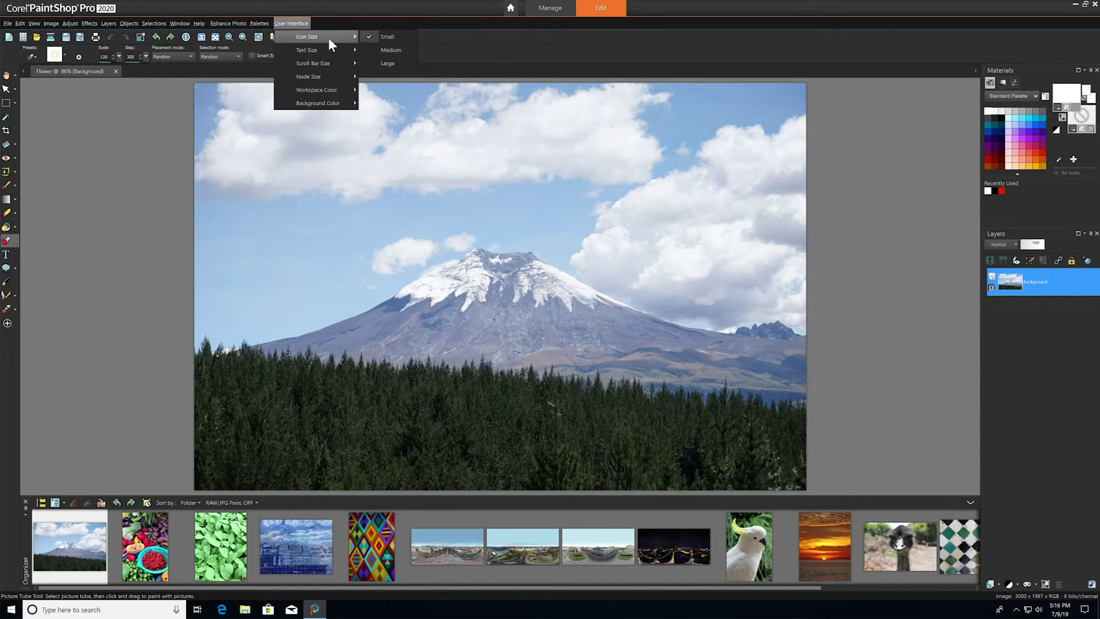
{"action": "left_click", "coordinate": [387, 49]}
{"action": "left_click", "coordinate": [302, 24]}
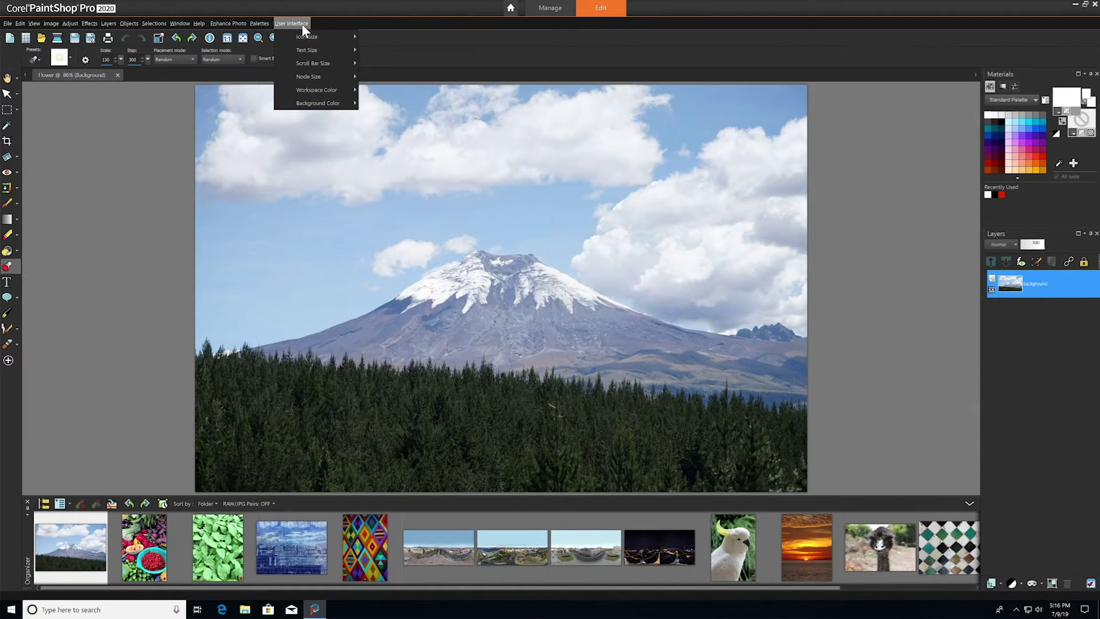
{"action": "left_click", "coordinate": [380, 60]}
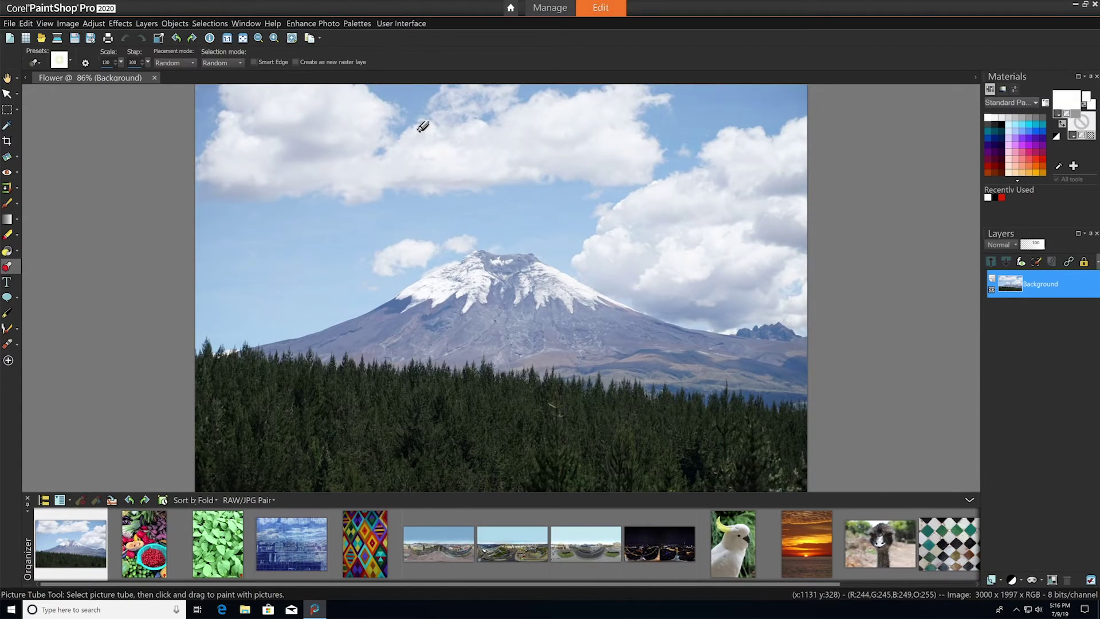
{"action": "left_click", "coordinate": [396, 22]}
{"action": "mouse_move", "coordinate": [404, 102]}
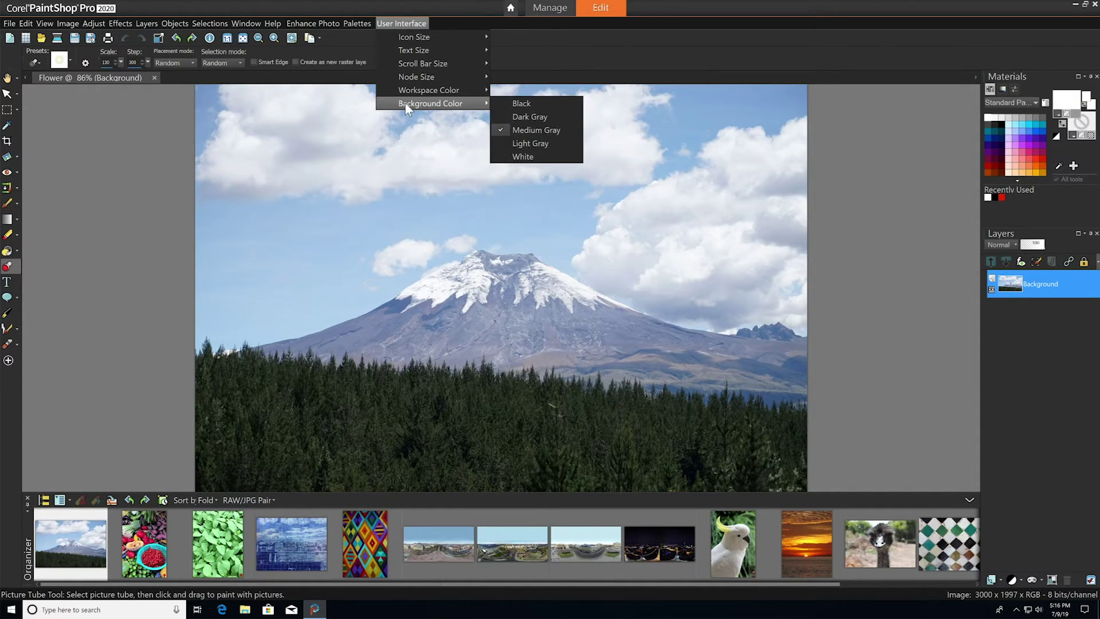
{"action": "left_click", "coordinate": [552, 117]}
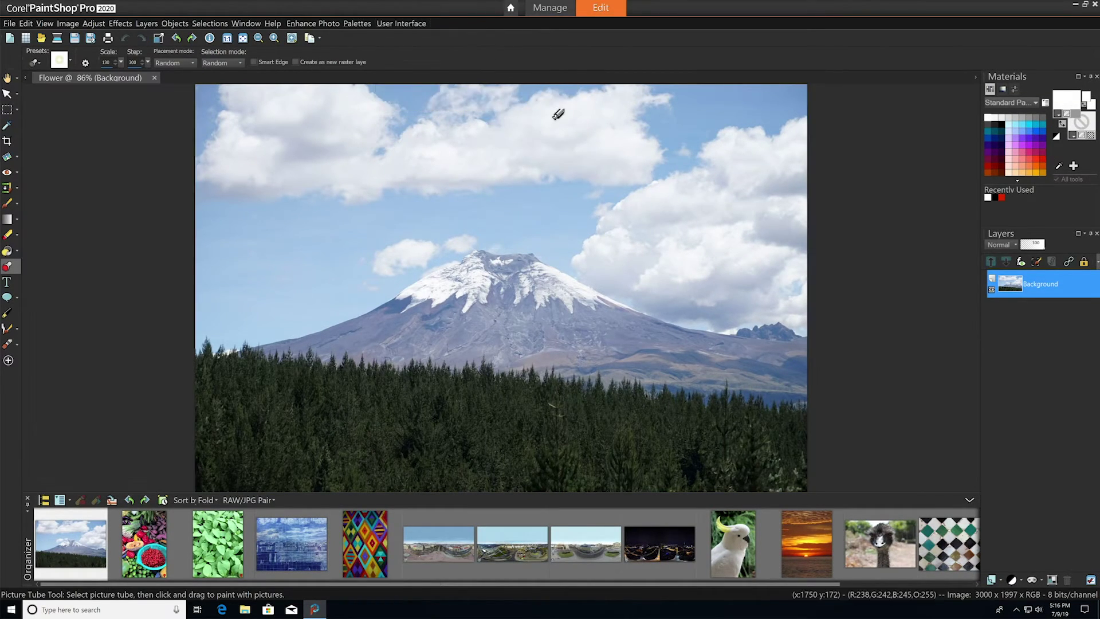
Show the Organizer's folder navigation, expand Workspace Overview, and select the Library folder.
{"action": "left_click", "coordinate": [44, 500]}
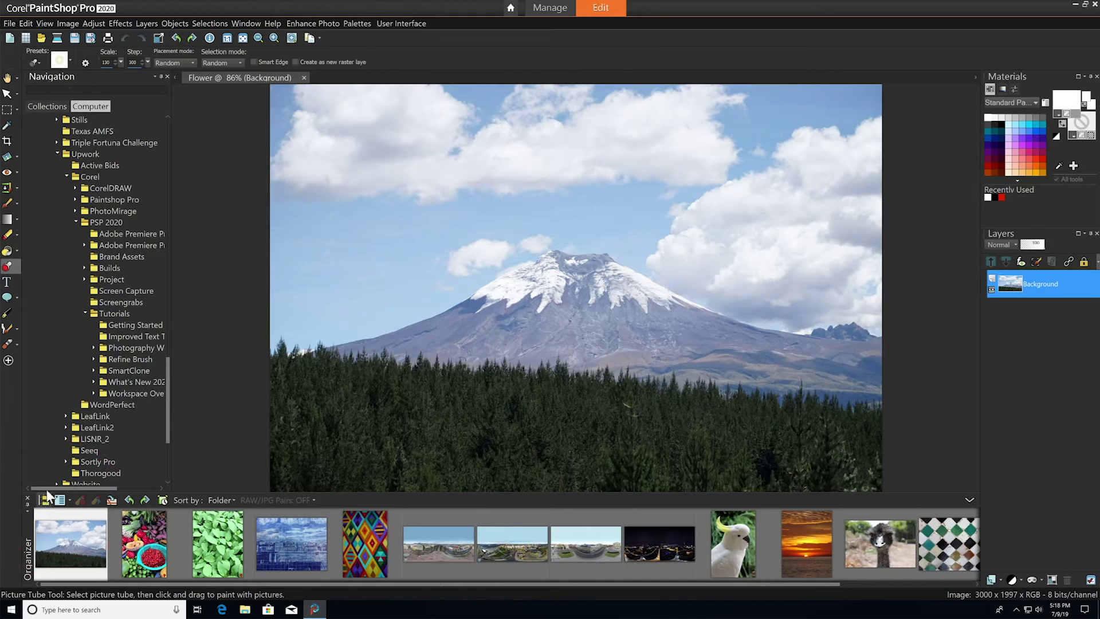
{"action": "left_click", "coordinate": [93, 393]}
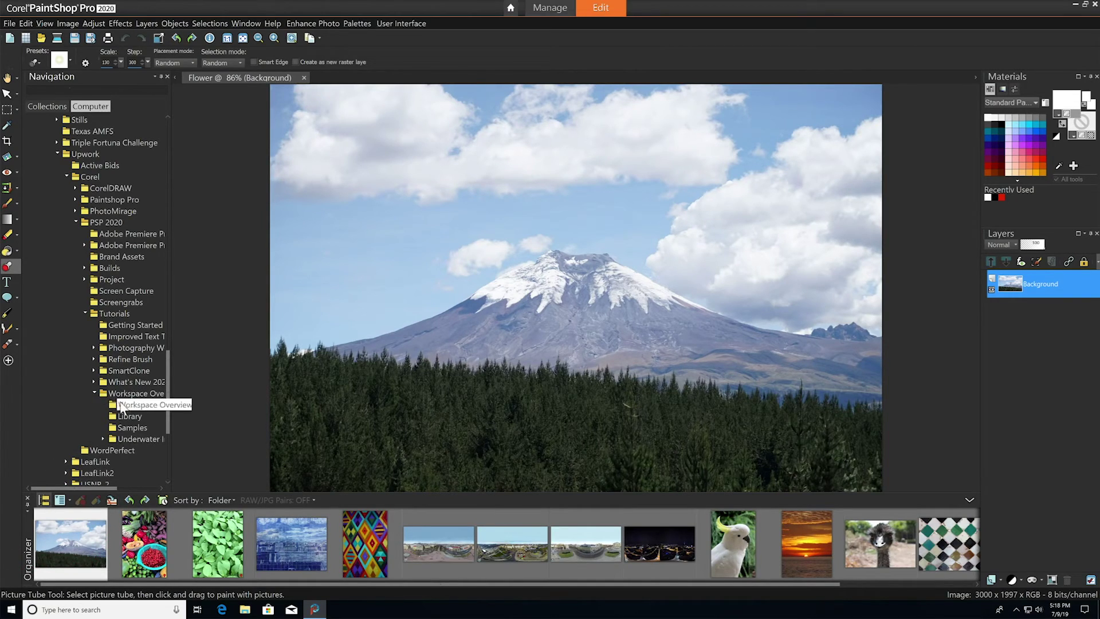
{"action": "left_click", "coordinate": [125, 417]}
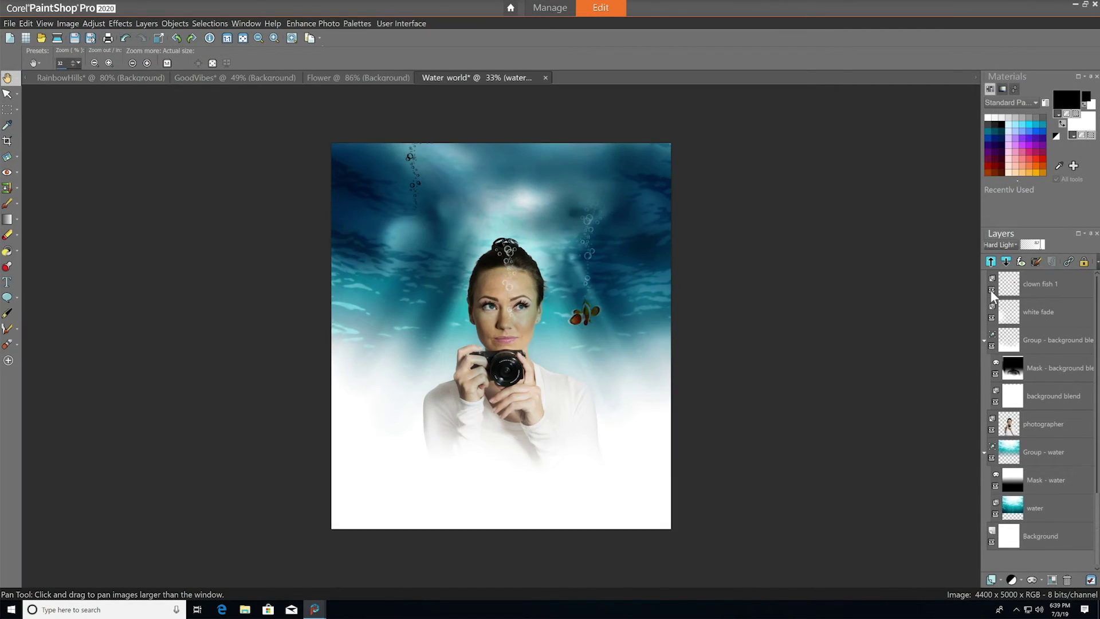
Reveal the hidden layers, type the three-line 'your face always toward the sunshine…' quote, and apply Kanagawa style.
{"action": "left_click_drag", "start_coordinate": [994, 408], "coordinate": [994, 288]}
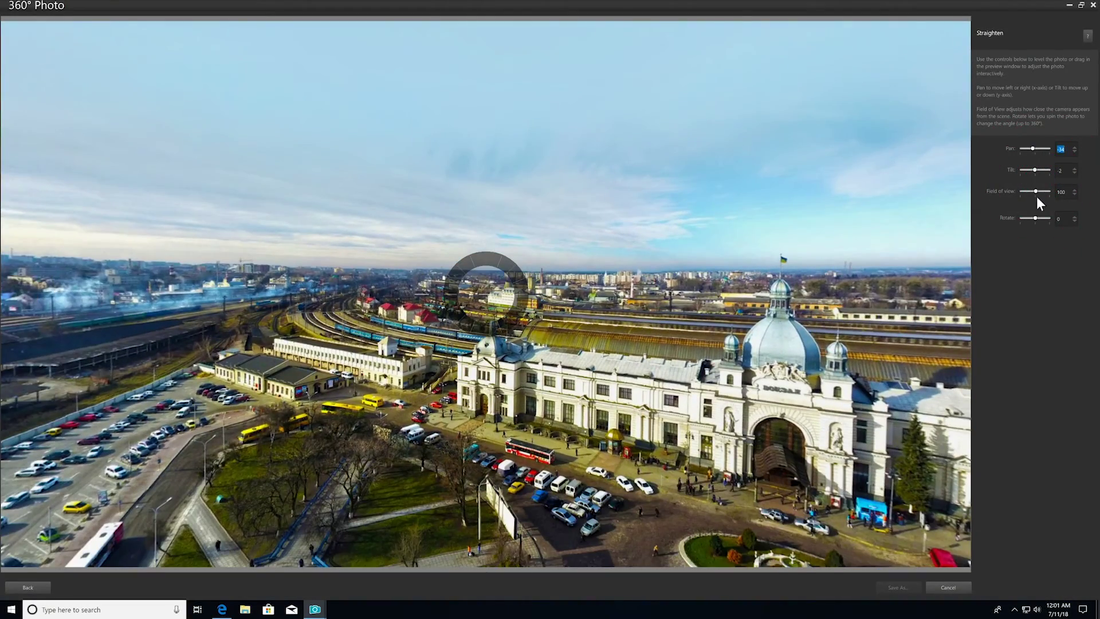
{"action": "left_click_drag", "start_coordinate": [1036, 192], "coordinate": [1038, 190]}
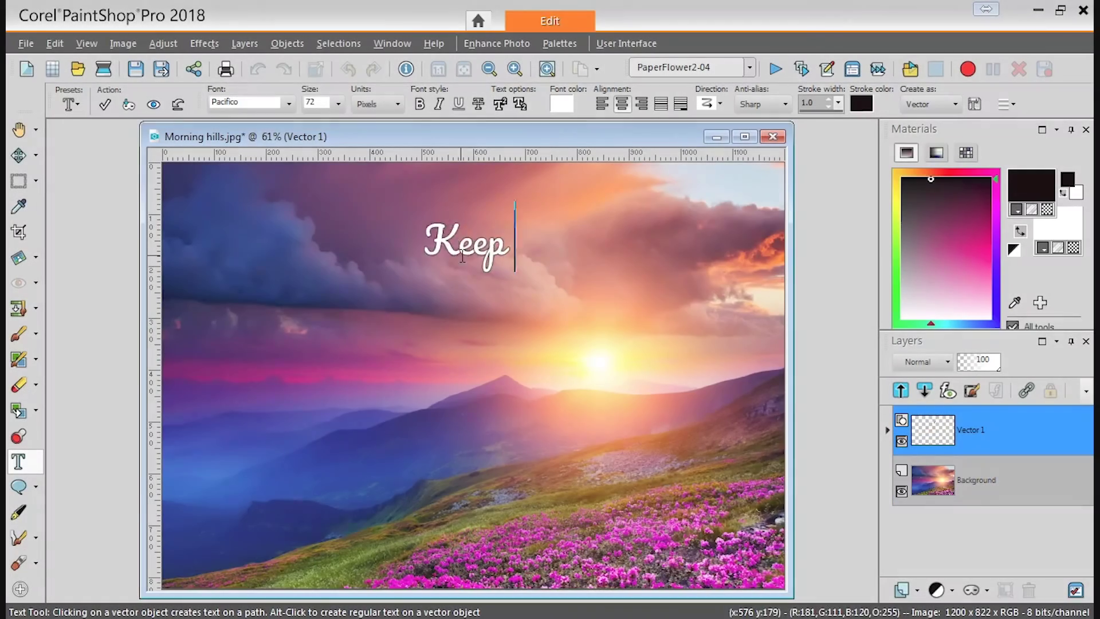
{"action": "type", "text": "your face always toward"}
{"action": "key", "text": "Return"}
{"action": "type", "text": "the sunshine and shadows"}
{"action": "key", "text": "Return"}
{"action": "type", "text": "will fall behind you.- Walt"}
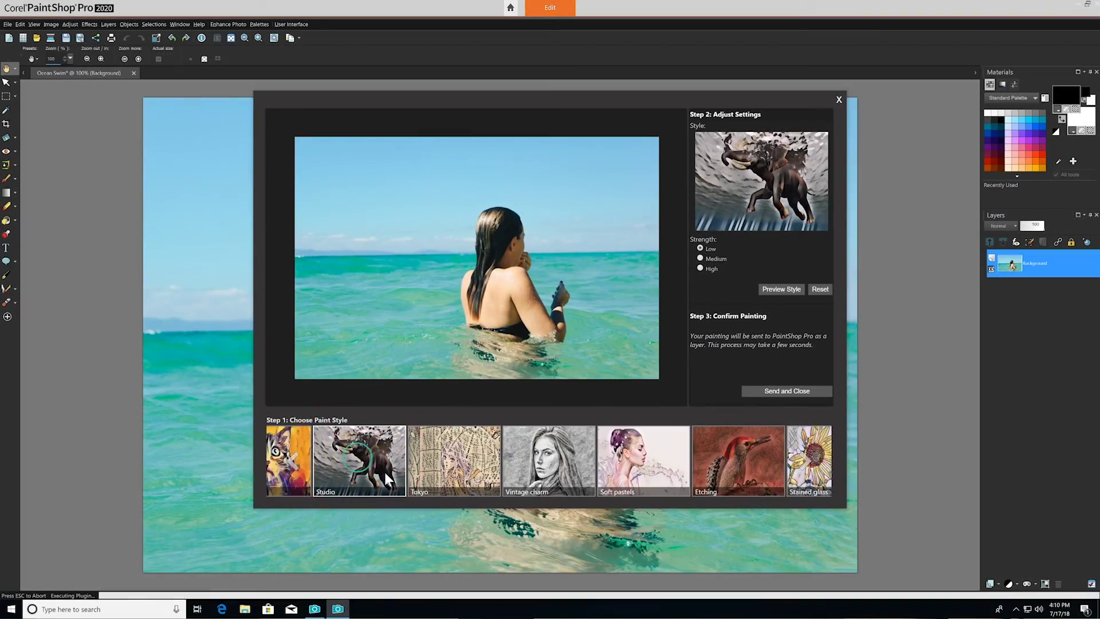
{"action": "left_click", "coordinate": [781, 290]}
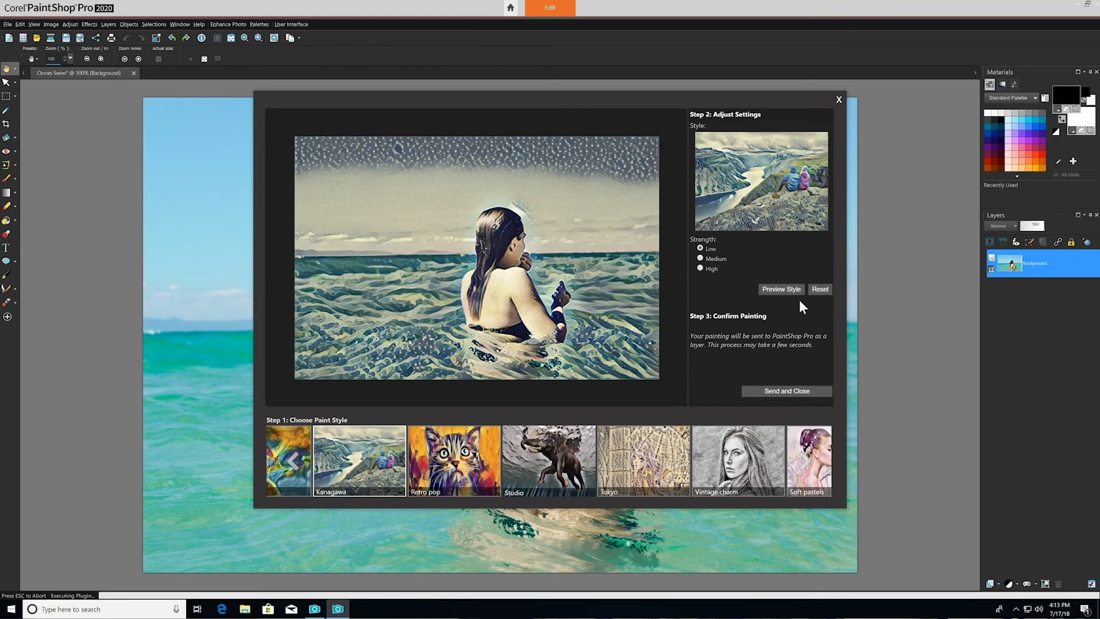
{"action": "left_click", "coordinate": [788, 394]}
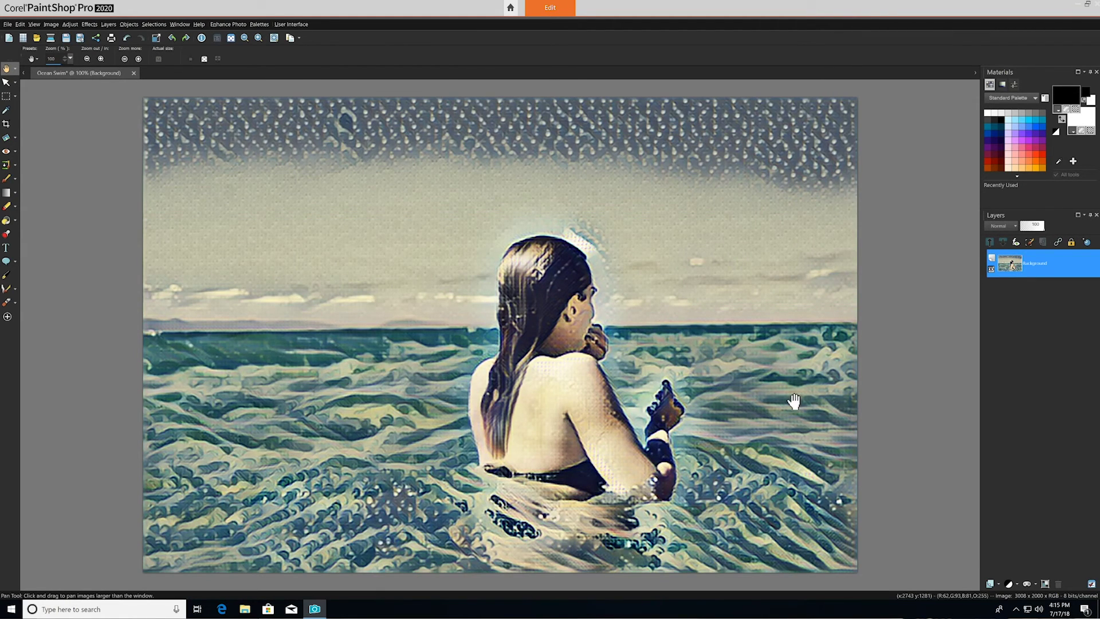